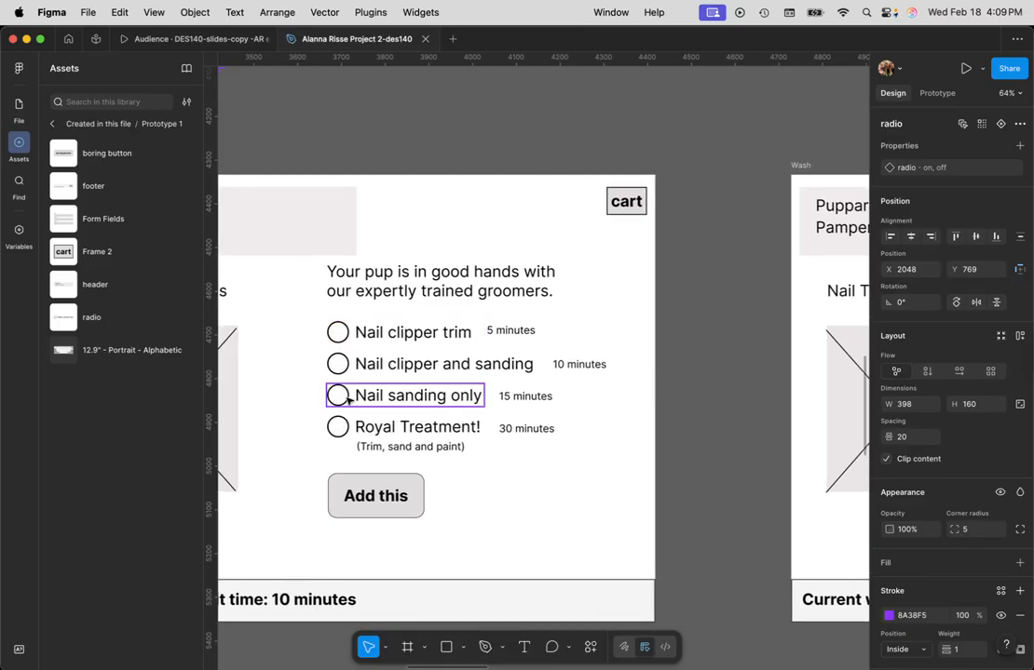
- Delete the Shampoo, Coat Conditioning, Blow Dry and Perfume checkboxes from the Wash screen
drag(672, 445, 404, 416)
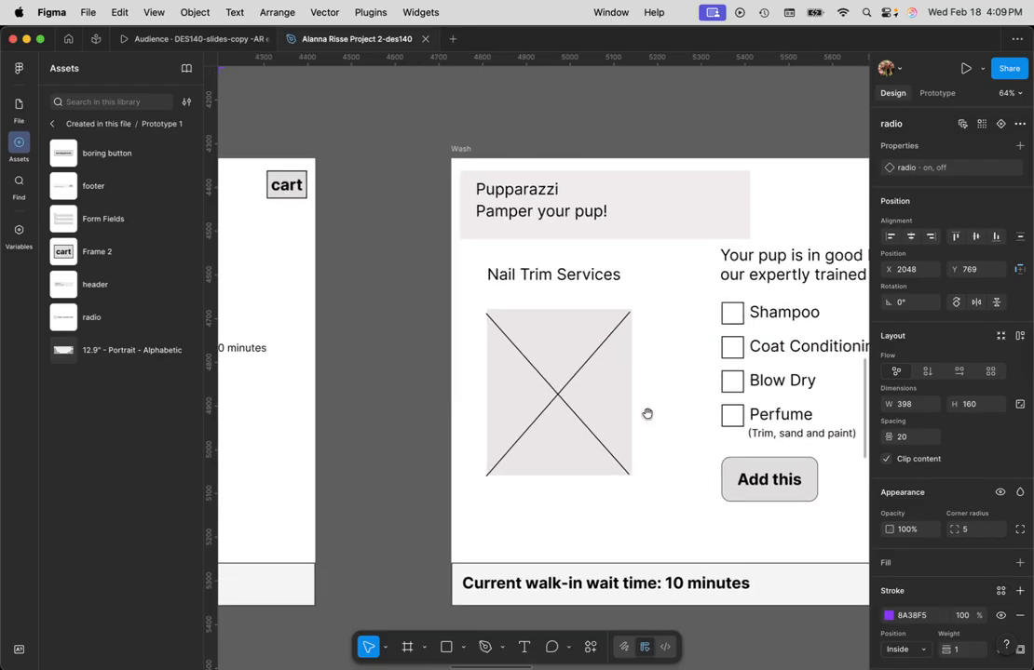
drag(648, 416, 426, 422)
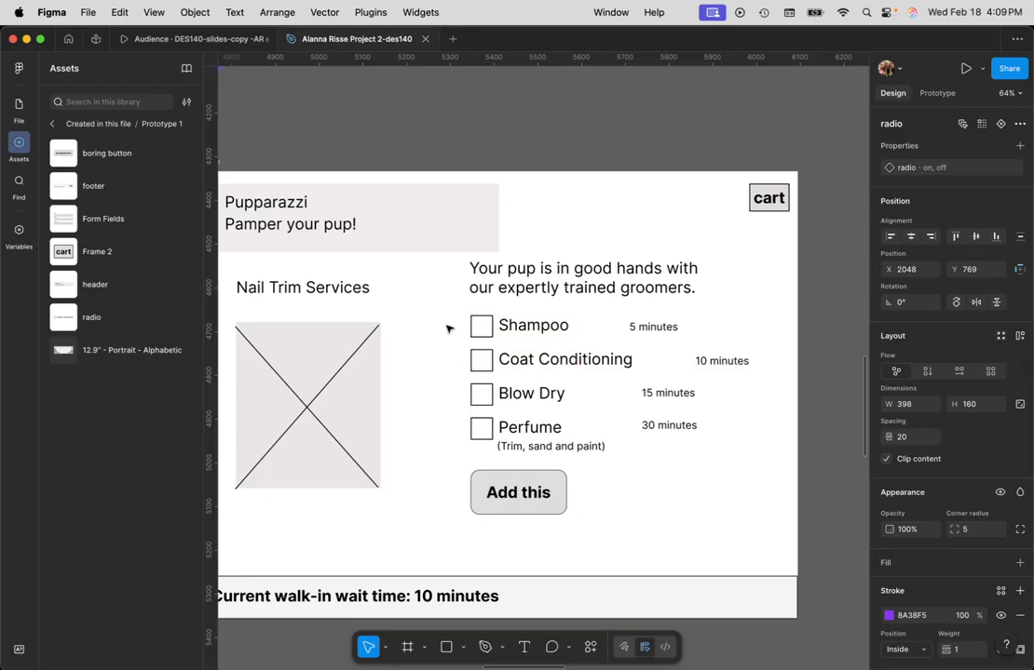
drag(449, 323, 549, 430)
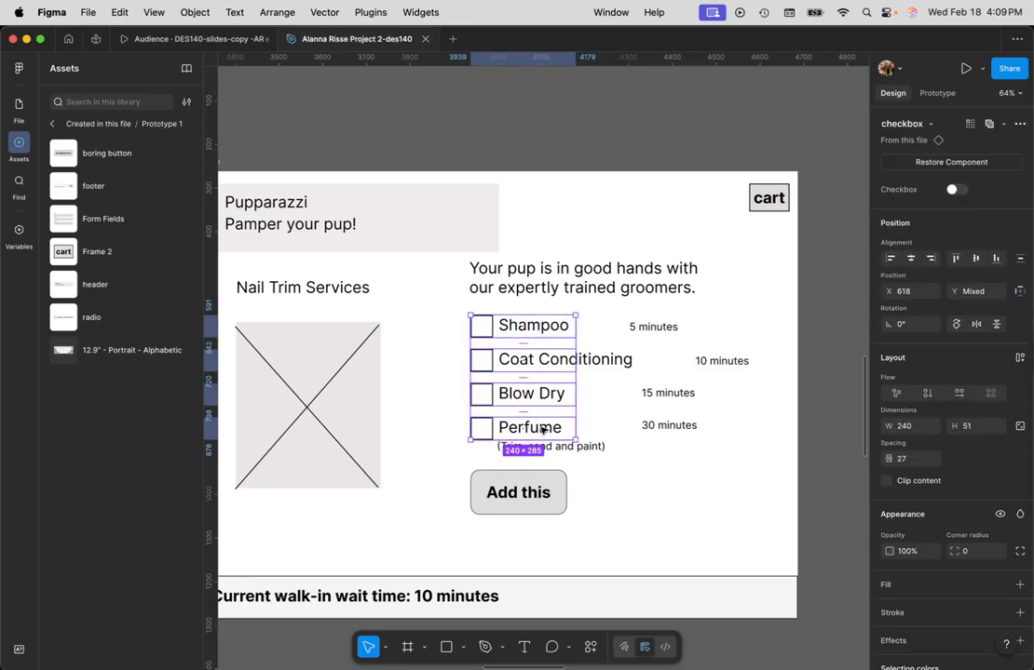
key(Delete)
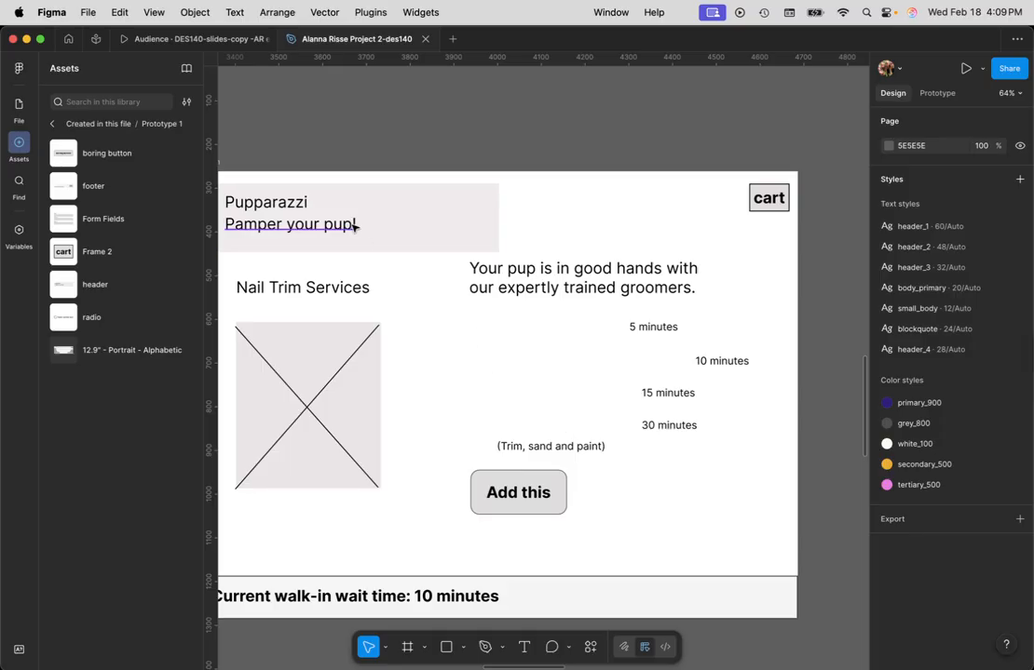
- Find the radio component set in the components frame and examine its "on" variant and text label
scroll(395, 139, down, 3)
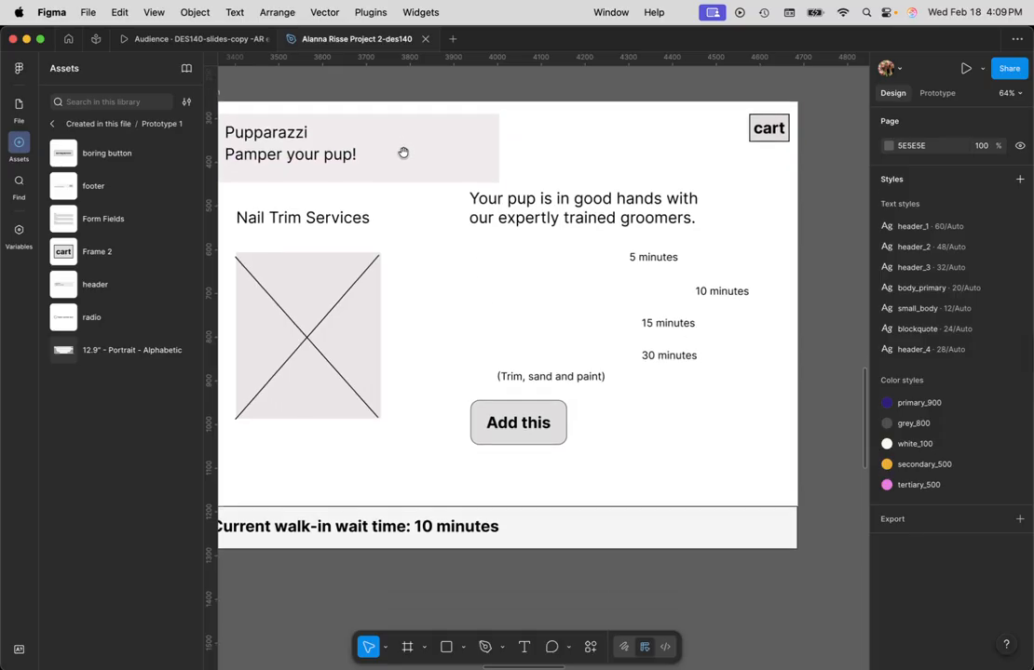
ctrl+scroll(402, 175, down, 8)
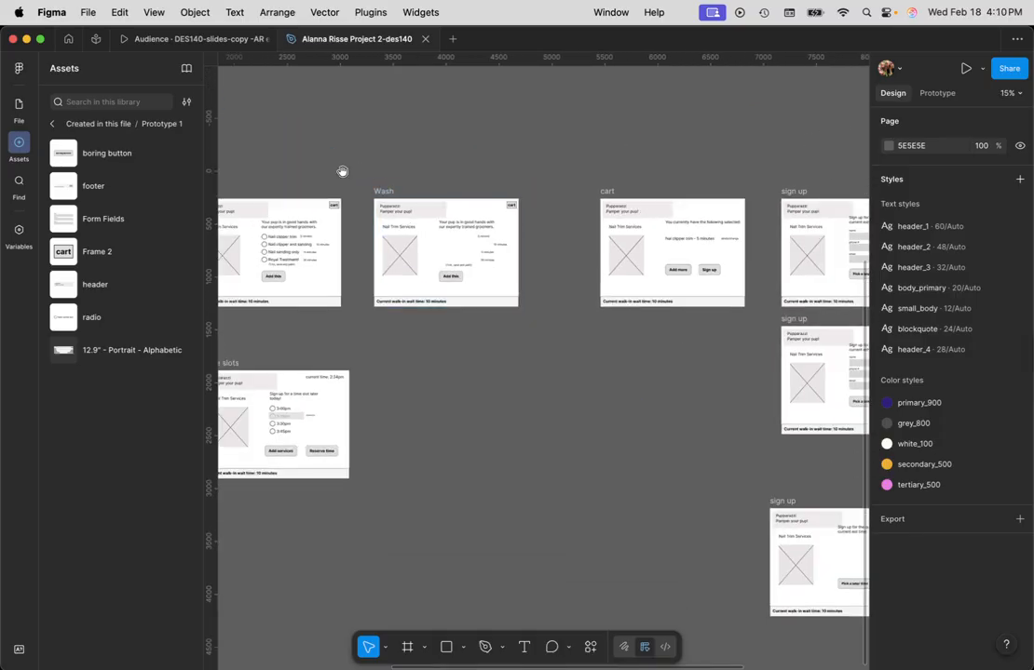
scroll(404, 173, left, 10)
scroll(404, 173, up, 6)
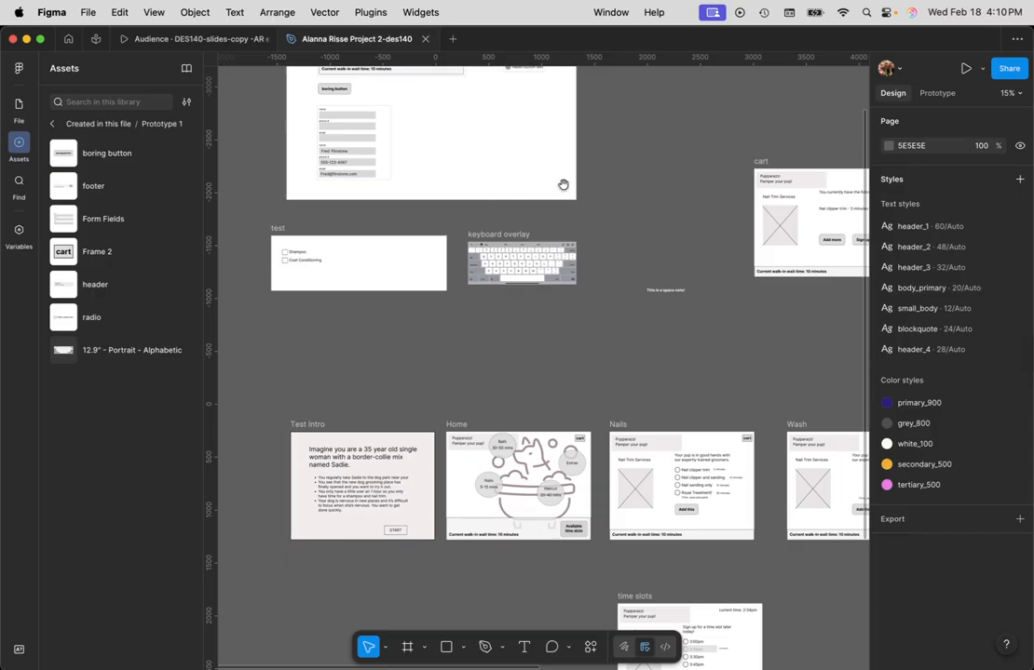
scroll(563, 184, up, 4)
scroll(563, 184, left, 2)
ctrl+scroll(535, 352, up, 5)
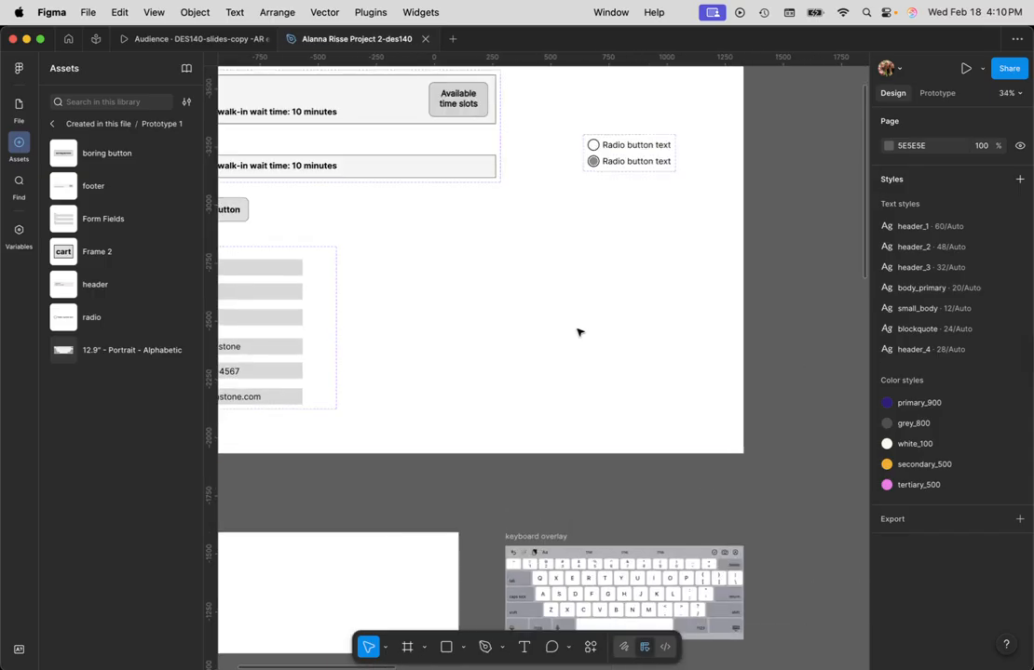
ctrl+scroll(614, 316, up, 1)
ctrl+scroll(629, 319, up, 3)
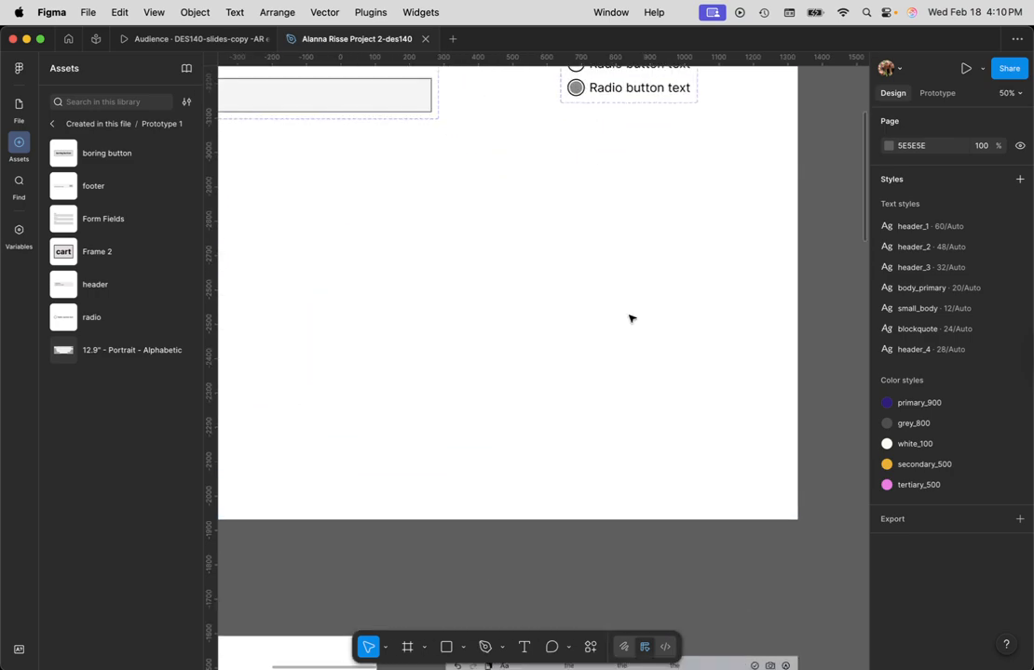
scroll(597, 286, up, 3)
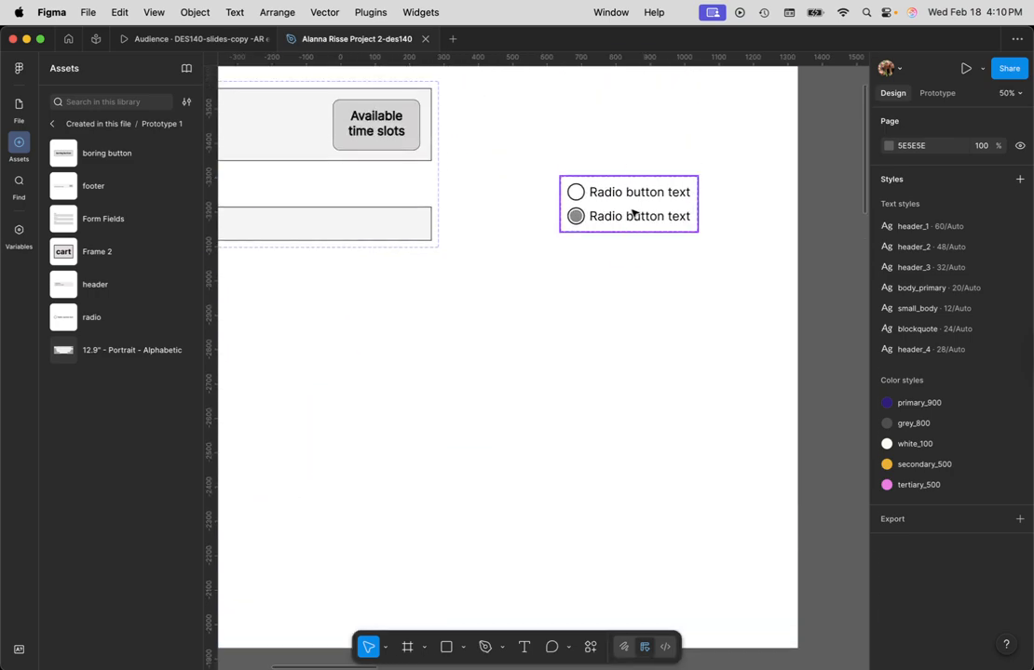
click(632, 214)
click(632, 215)
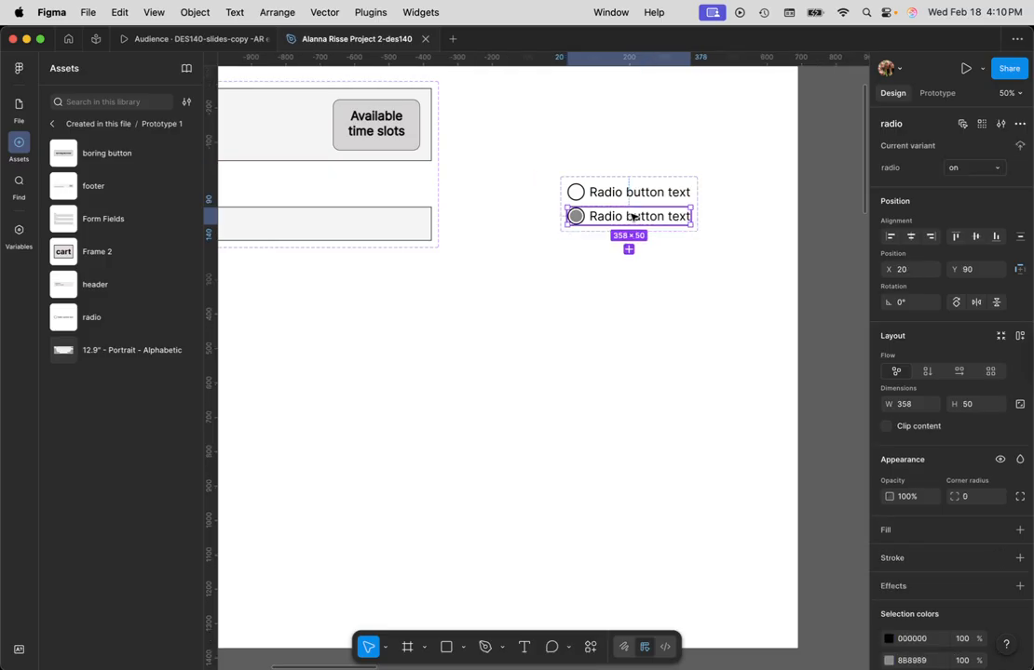
scroll(936, 519, down, 3)
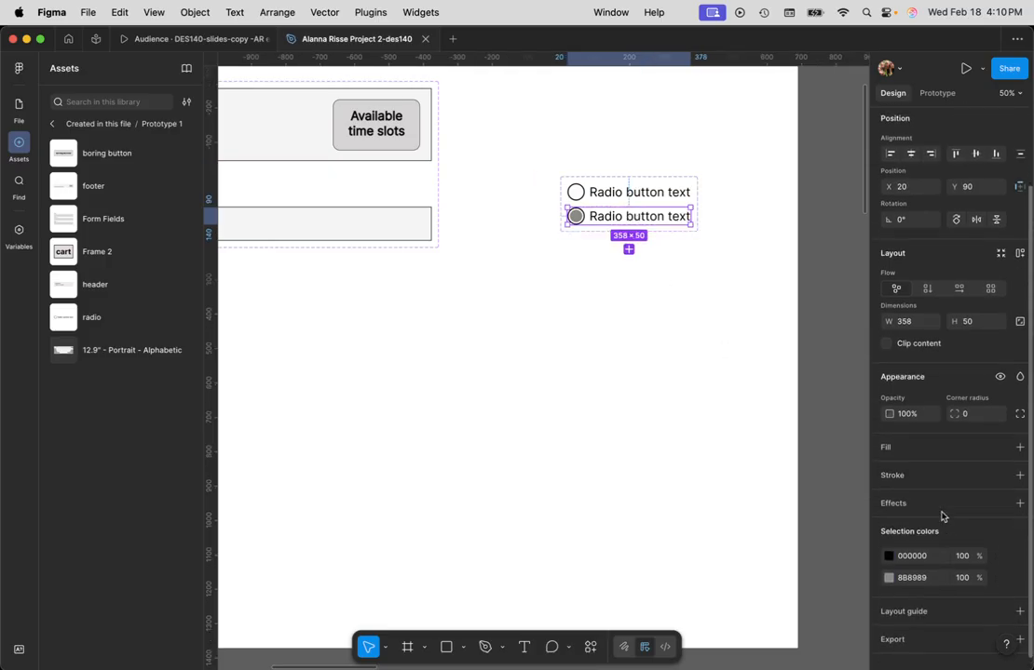
scroll(942, 516, up, 3)
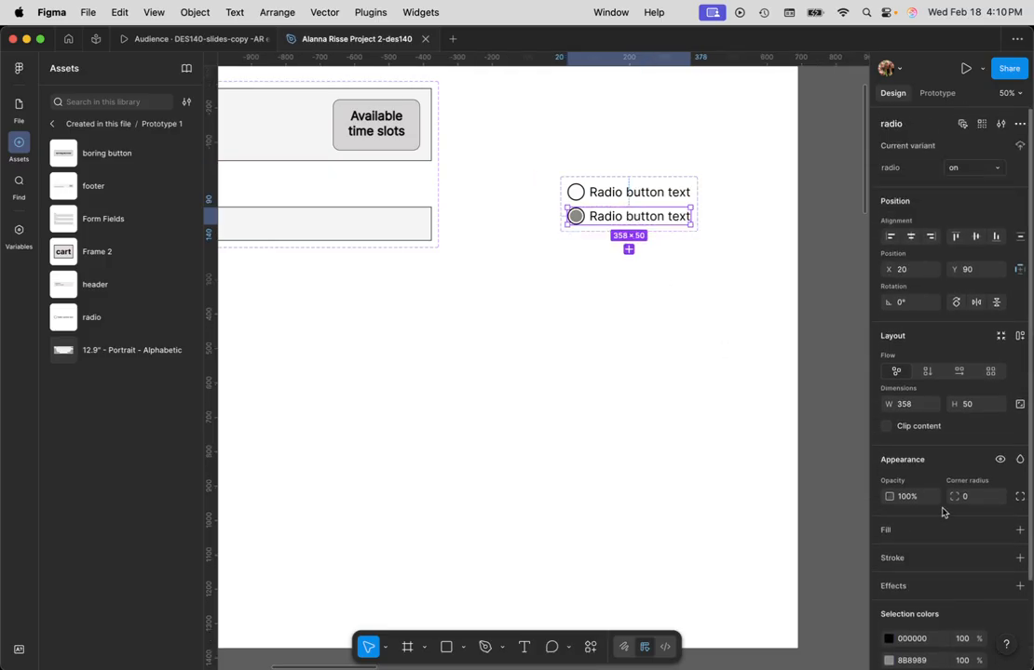
double_click(649, 218)
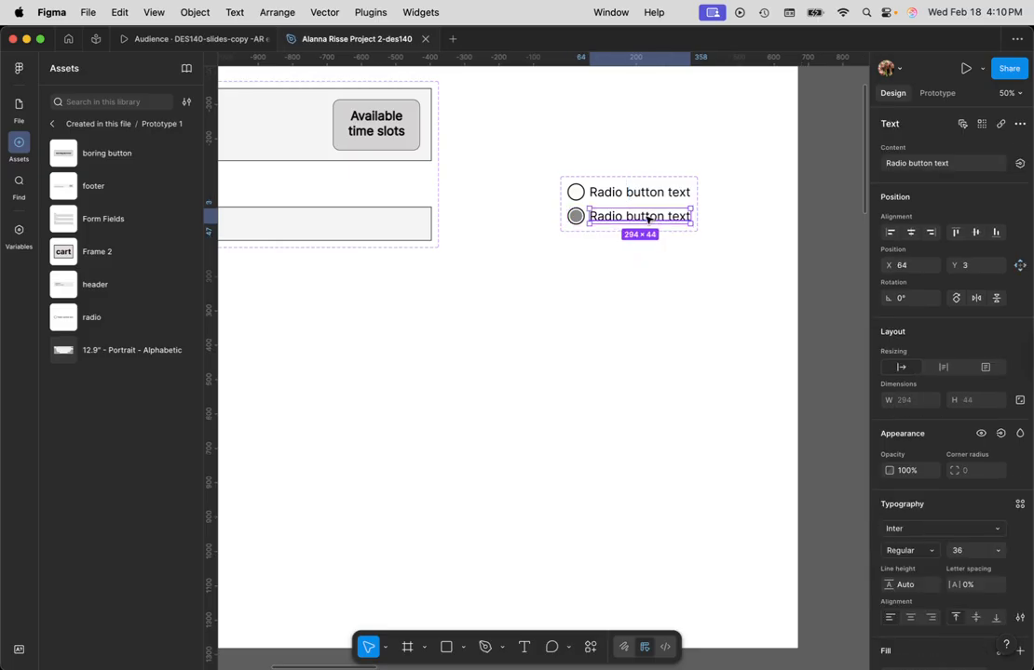
click(628, 306)
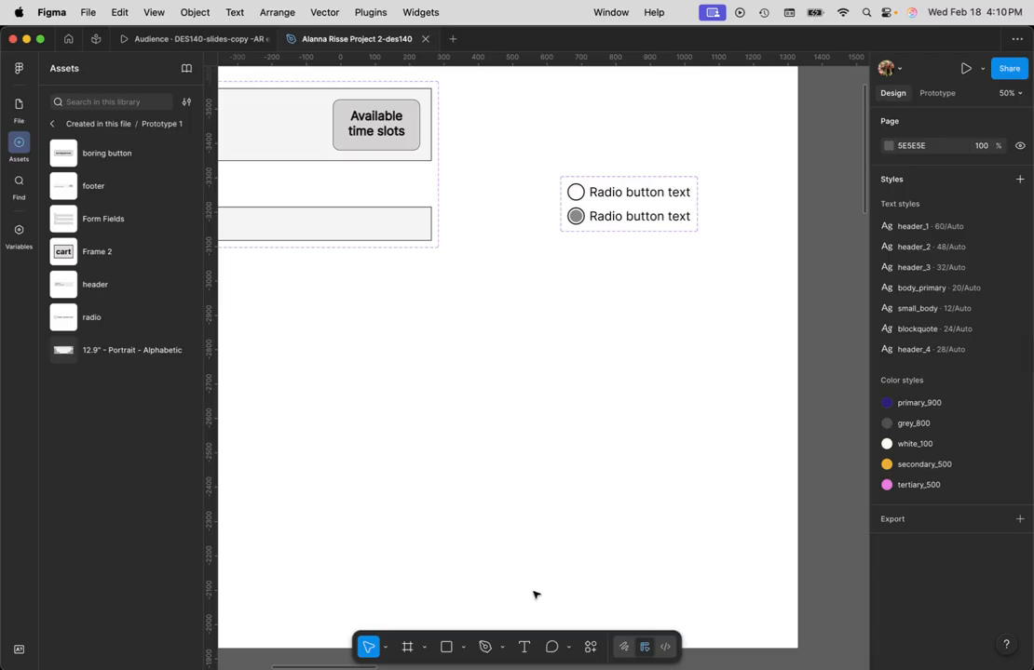
- Draw a square just below the radio component set, under the radio circles, and resize it to 48 × 48
key(r)
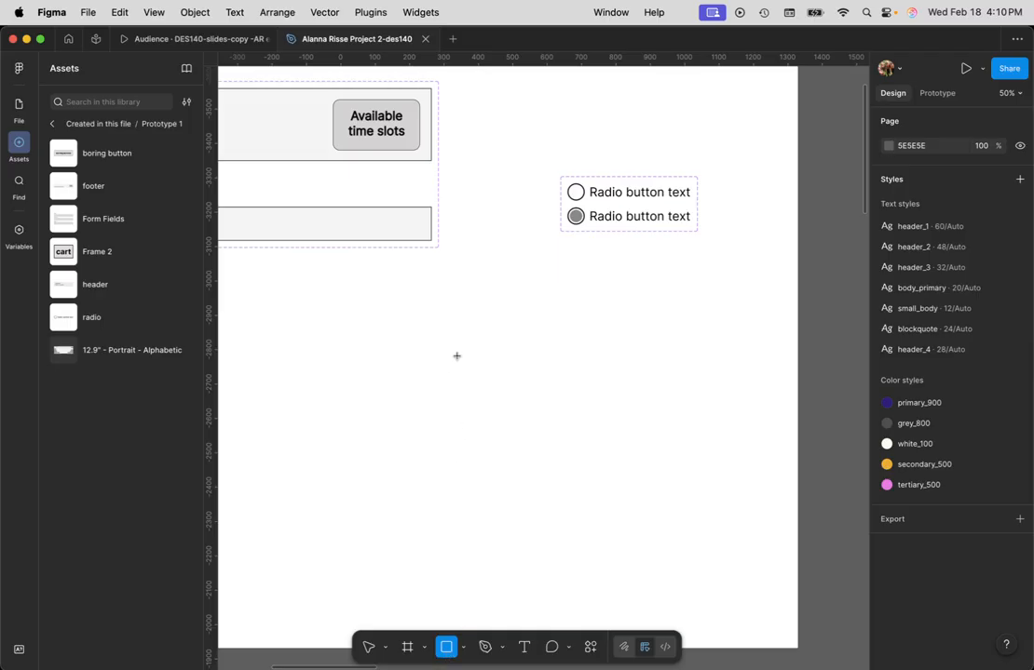
mouse_move(458, 357)
mouse_down()
mouse_move(477, 380)
mouse_move(554, 270)
mouse_move(585, 254)
mouse_move(585, 263)
mouse_move(579, 257)
mouse_up()
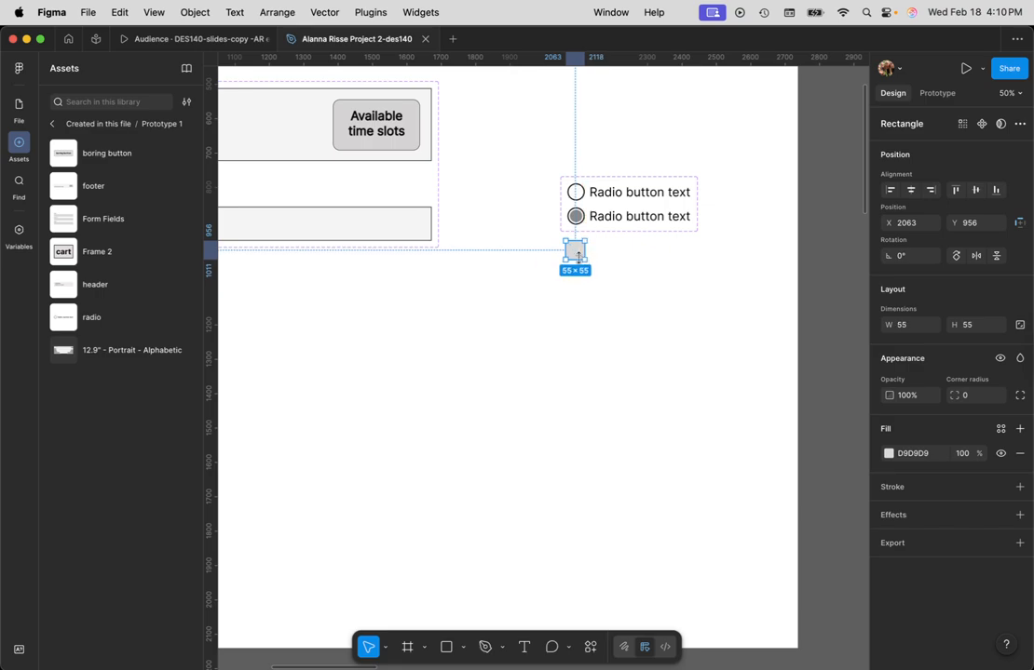
scroll(578, 256, up, 5)
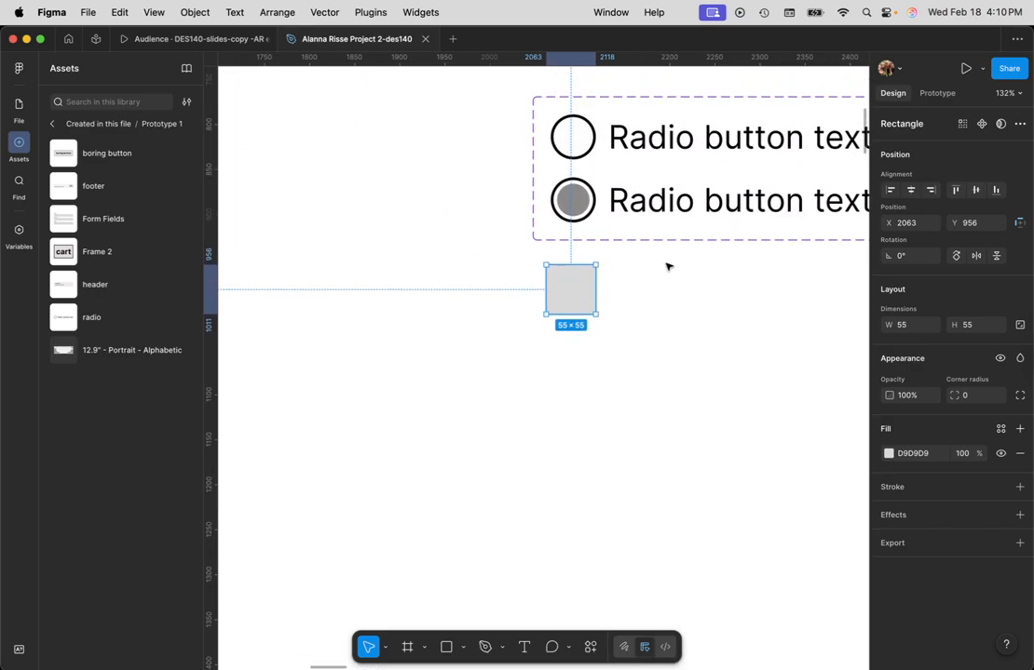
scroll(666, 267, up, 2)
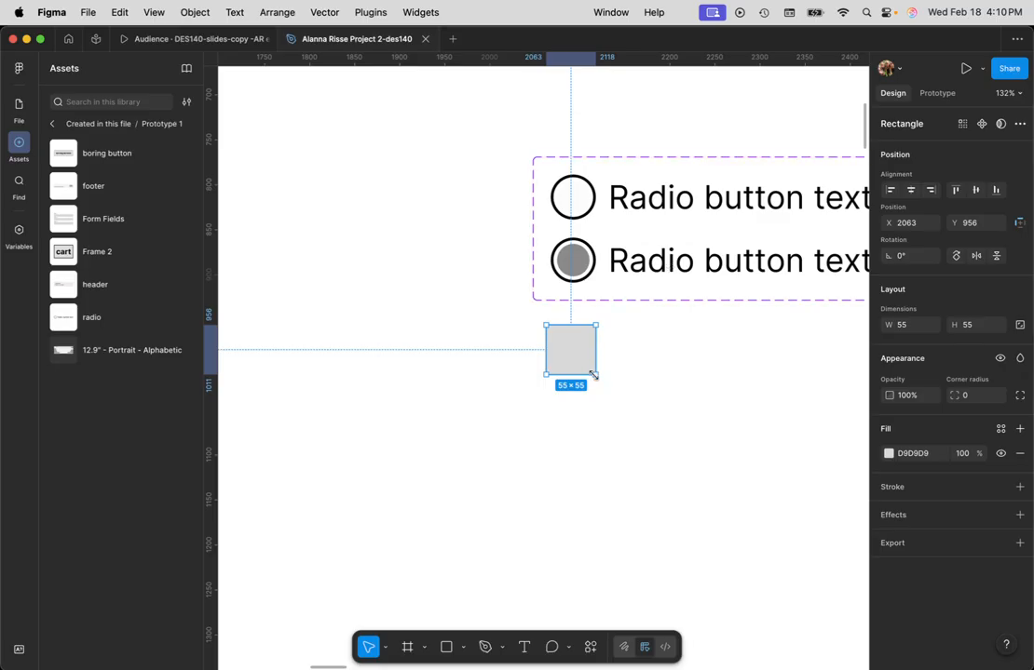
drag(593, 375, 588, 369)
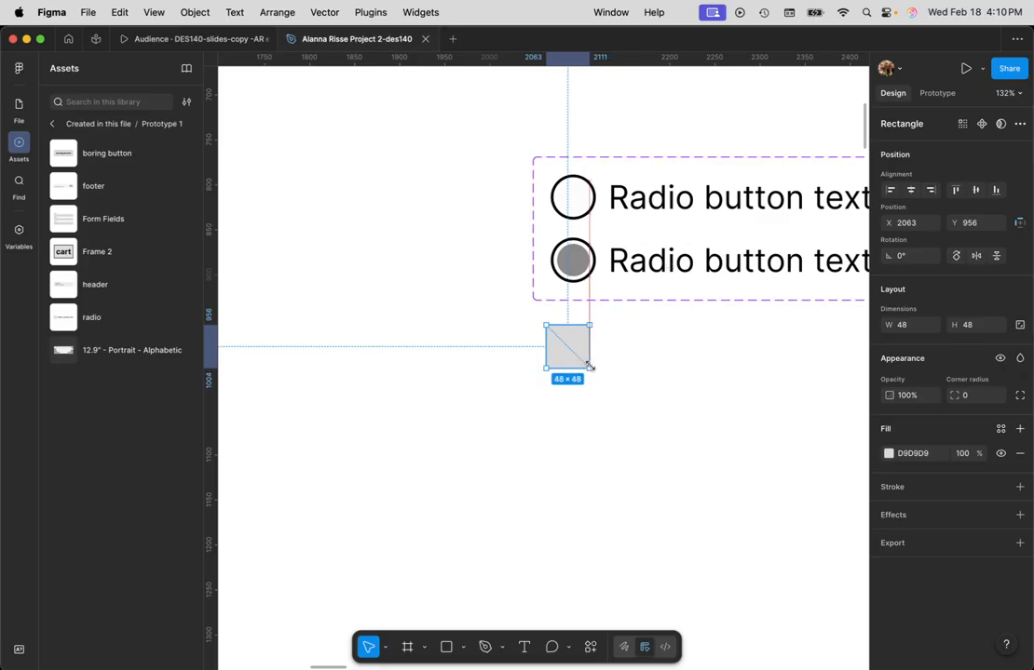
click(641, 362)
scroll(652, 365, down, 2)
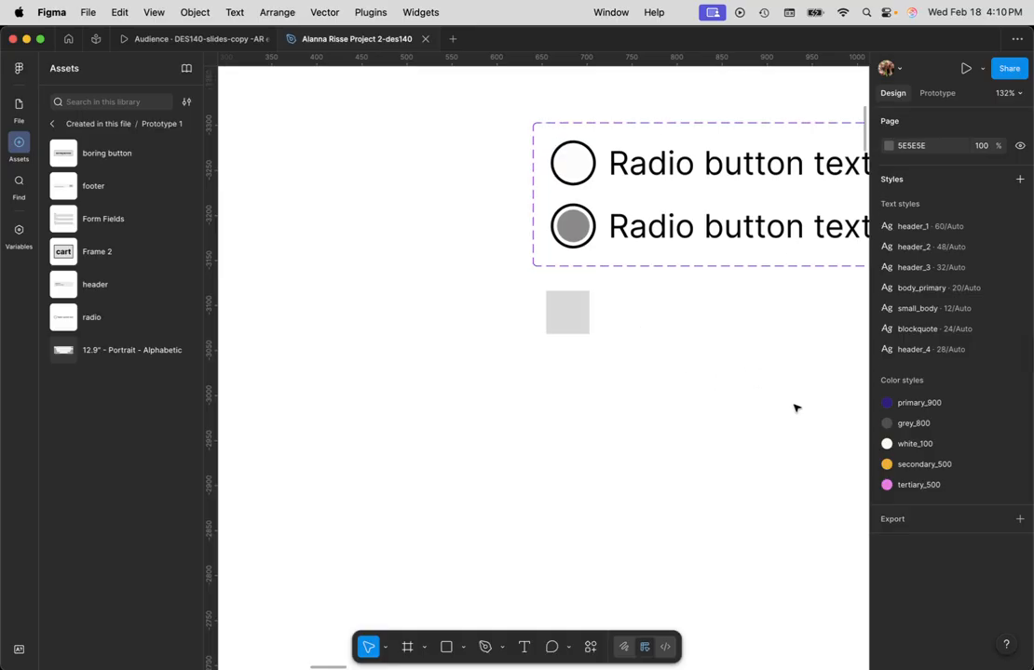
- Remove the square's fill and give it a black 000000 stroke with a weight of 2
click(561, 310)
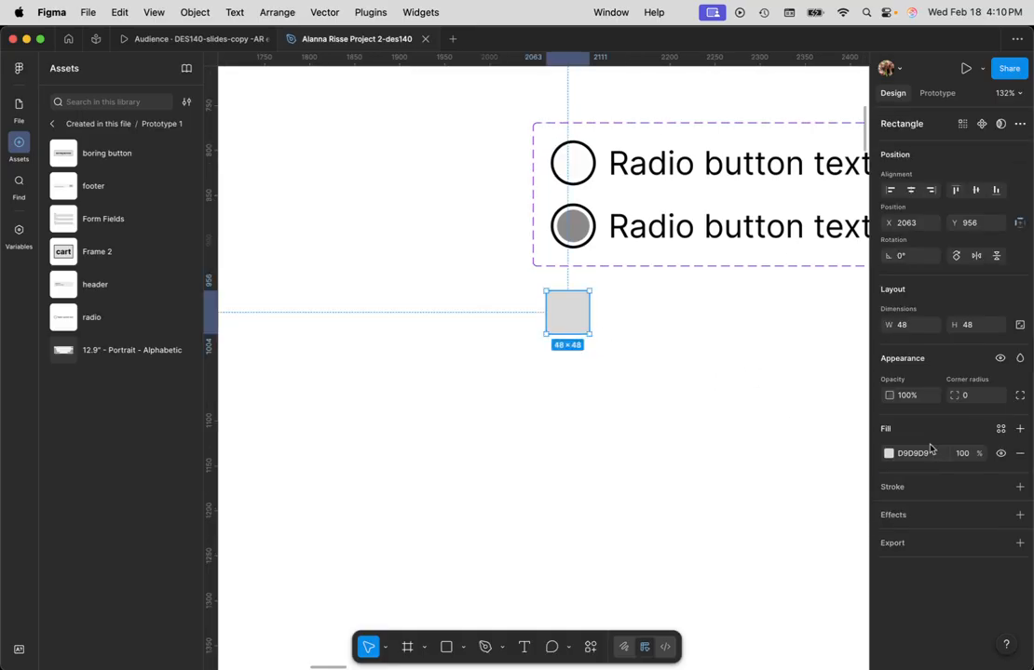
click(1019, 454)
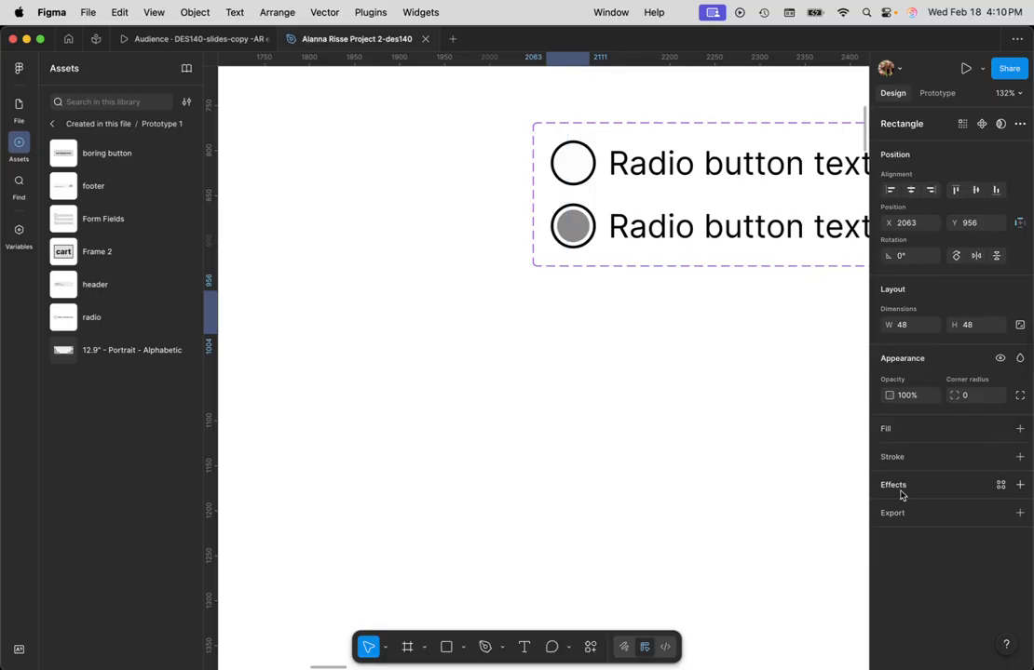
click(901, 458)
click(888, 481)
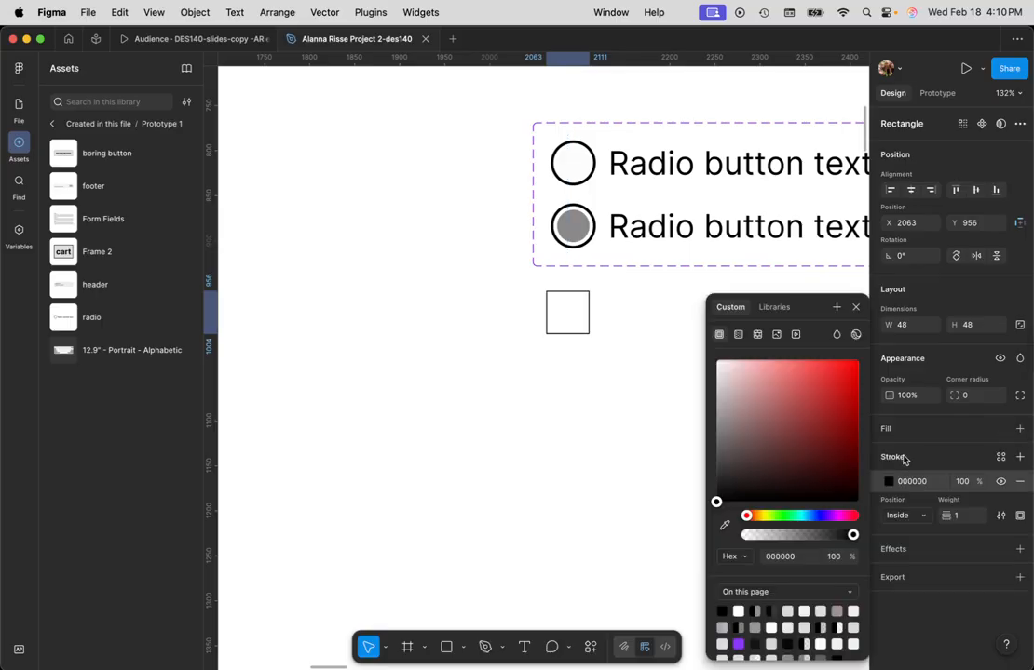
click(960, 519)
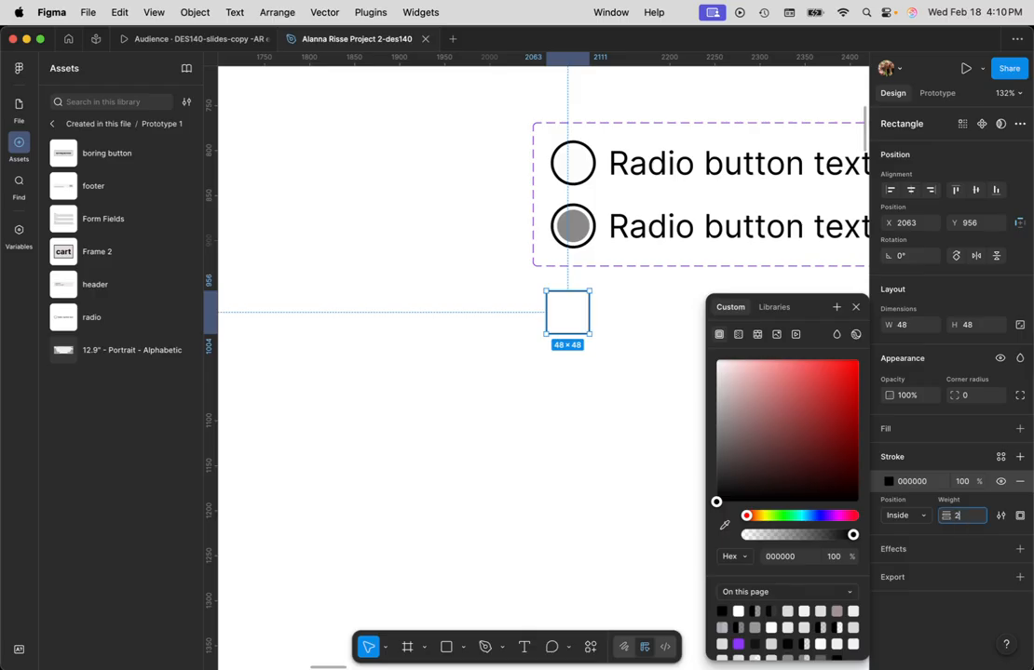
click(626, 479)
- Check the fill color of the inner circle in the radio's "on" variant and compare the styling of the square
double_click(576, 234)
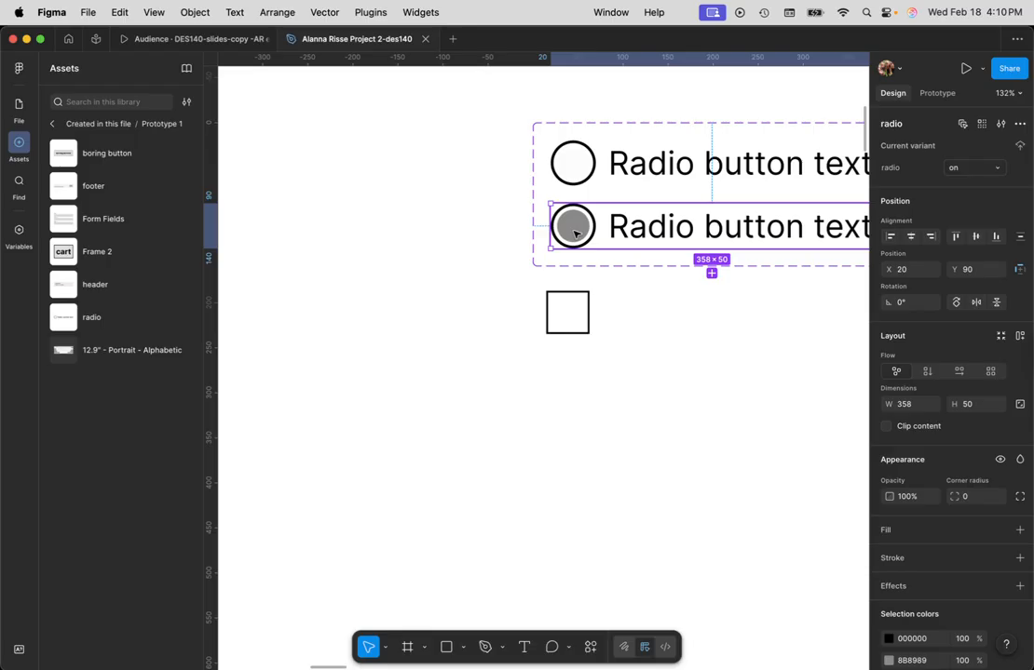
double_click(575, 234)
double_click(575, 234)
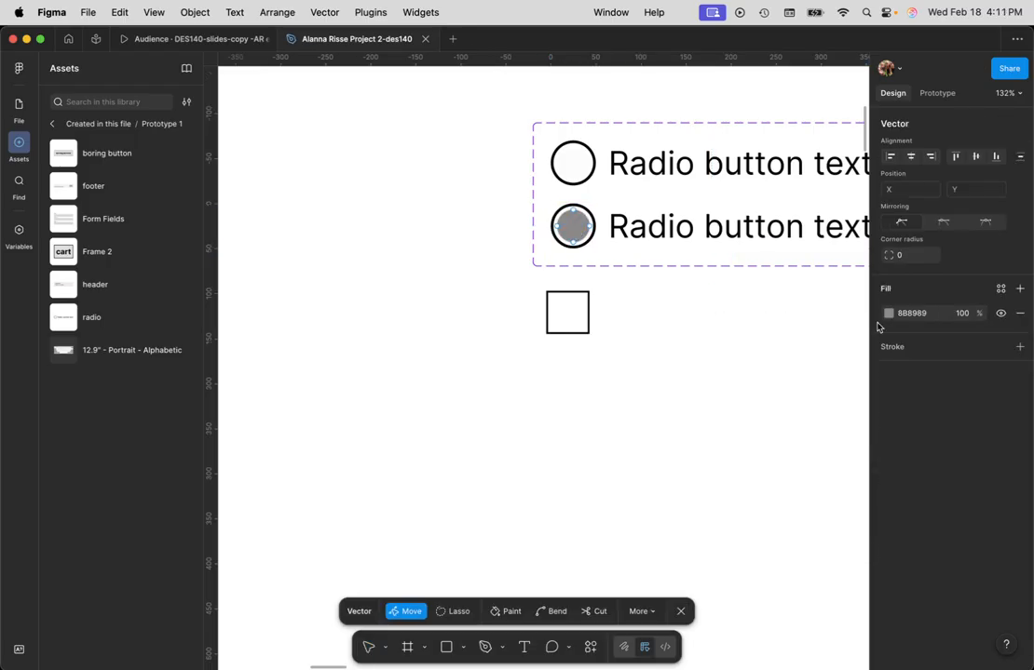
click(915, 315)
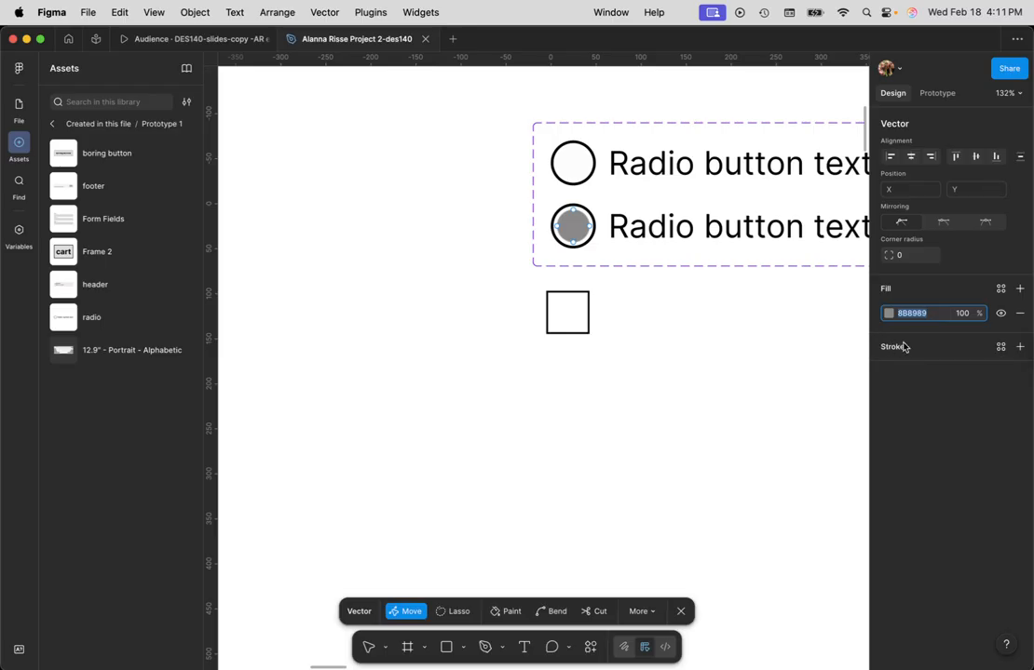
click(740, 345)
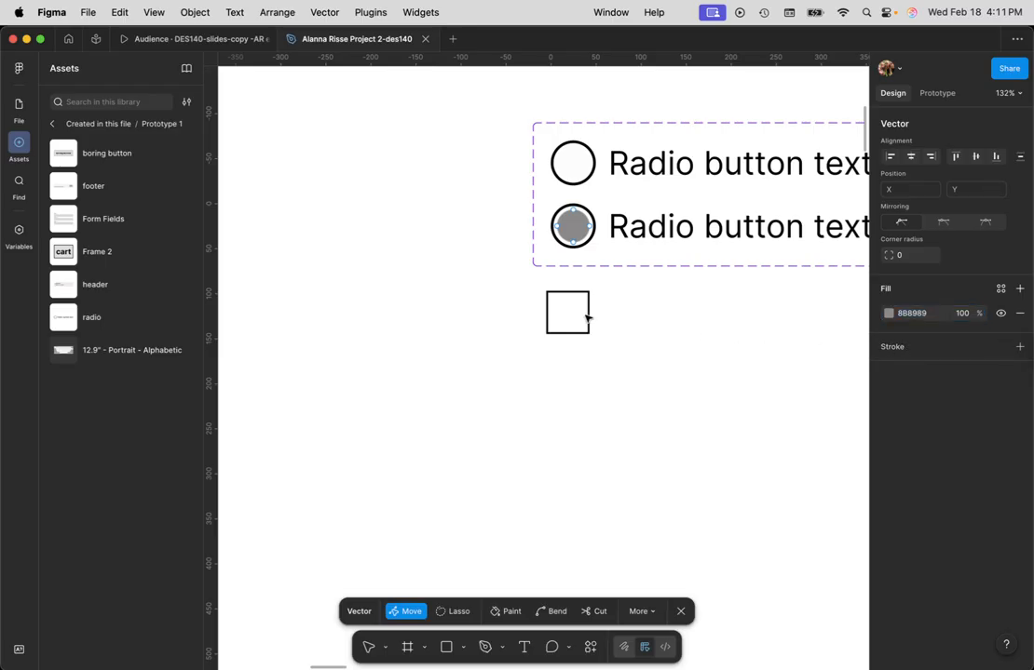
key(Escape)
click(574, 292)
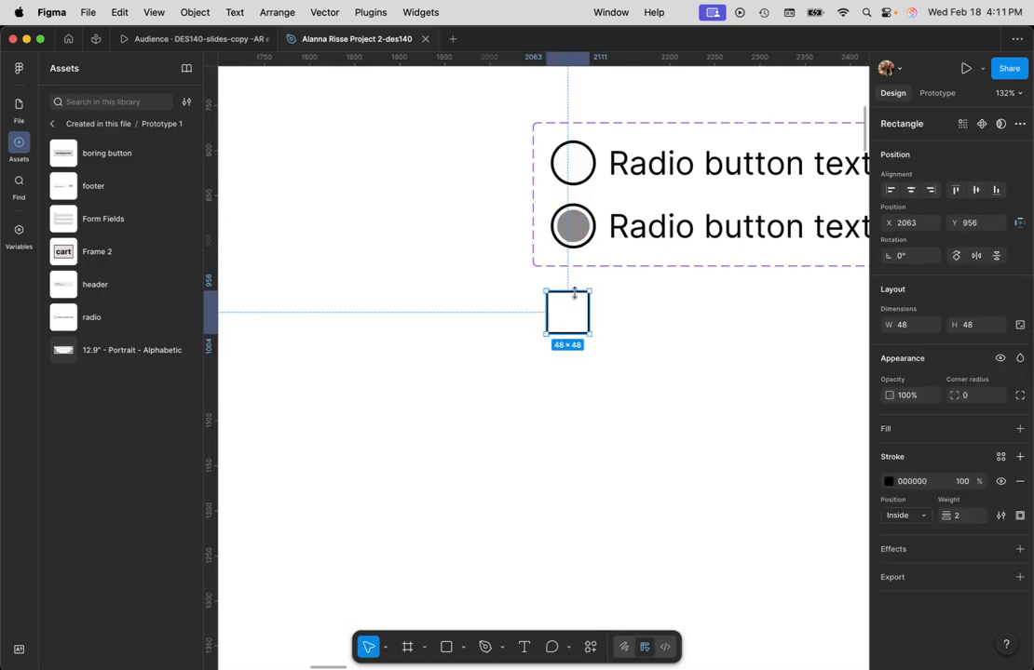
click(612, 325)
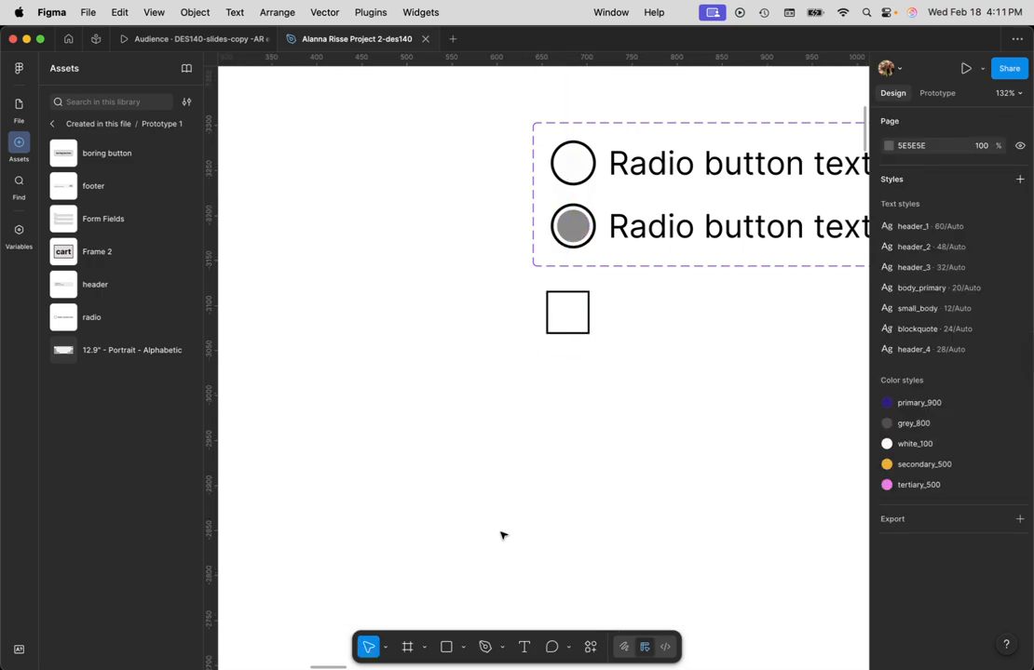
- Draw a diagonal line with the Pen tool from the square's upper-right corner to its lower-left corner, about 45.5 × 44.5
click(485, 647)
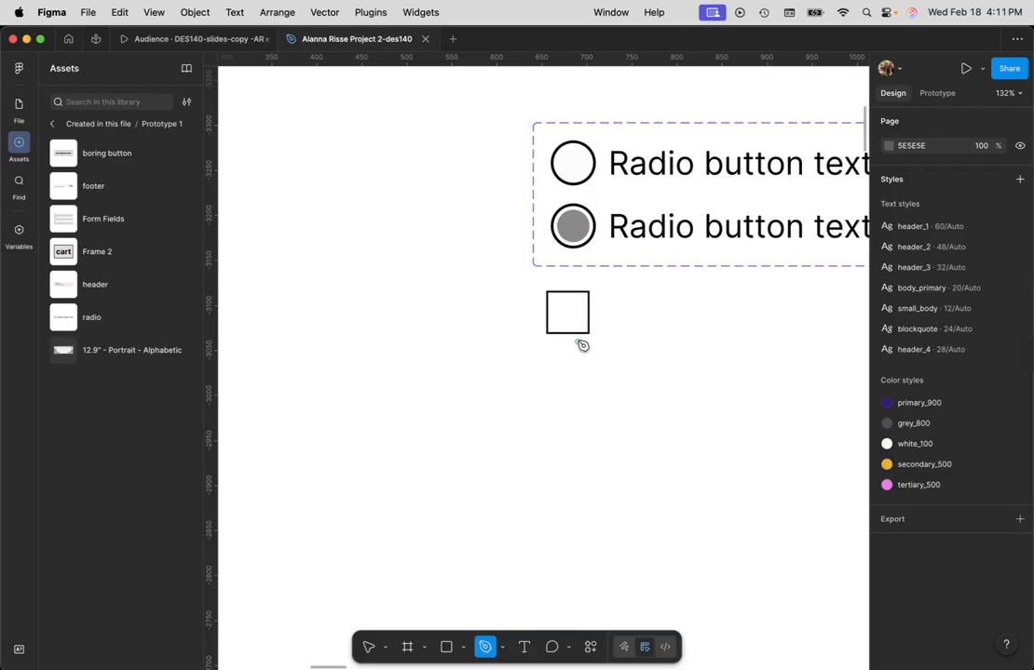
click(590, 294)
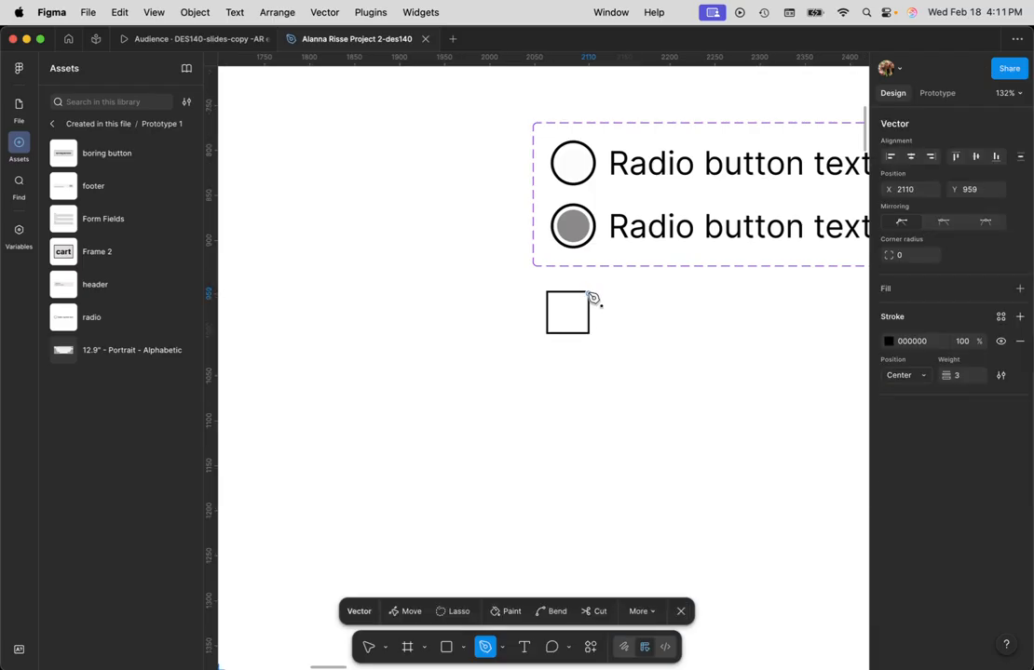
click(552, 336)
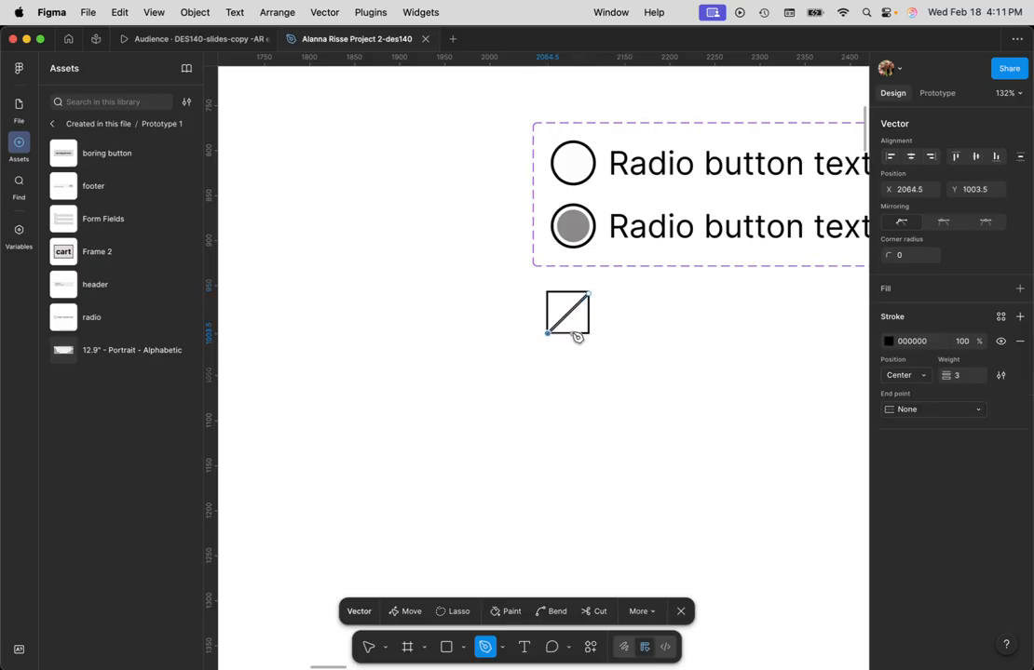
key(Escape)
scroll(571, 332, up, 5)
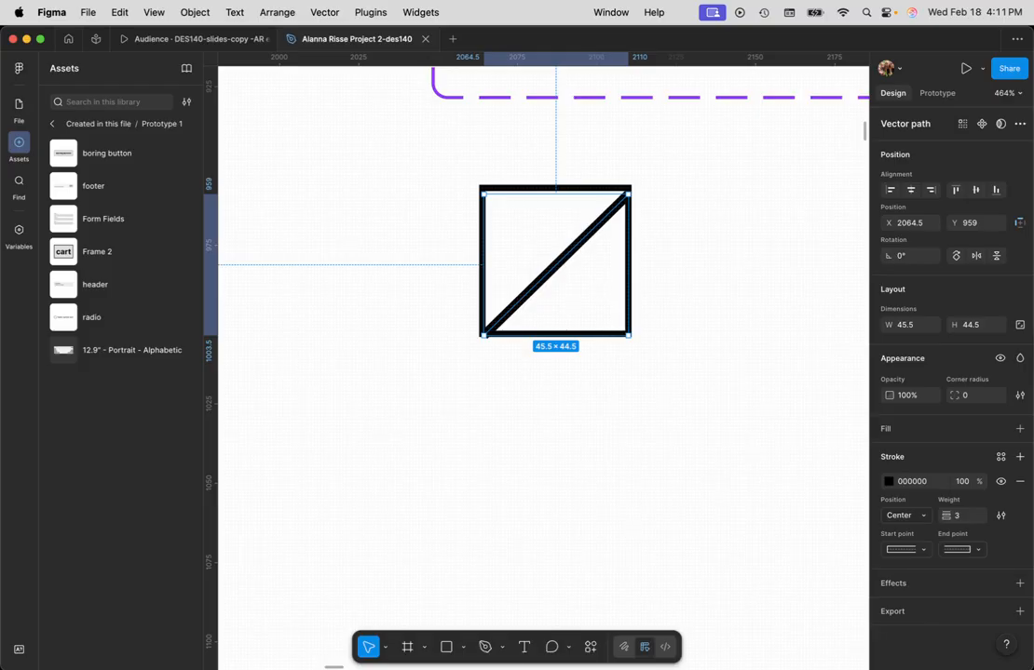
- Draw a second diagonal with the Pen tool from the square's upper-left to its lower-right corner, about 45 × 46
click(484, 649)
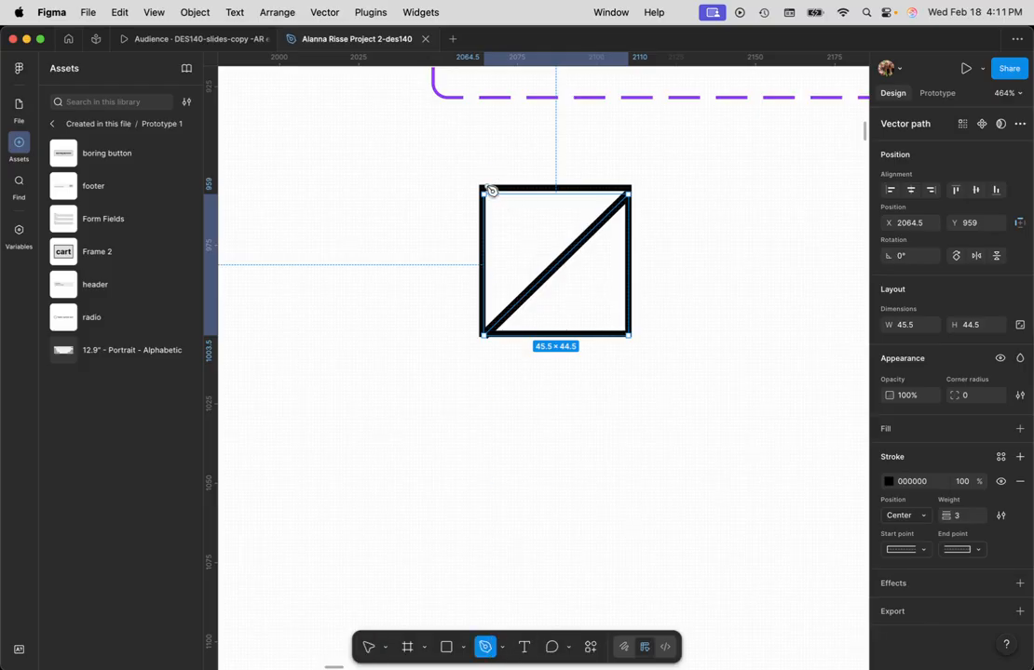
click(502, 650)
click(501, 650)
click(484, 189)
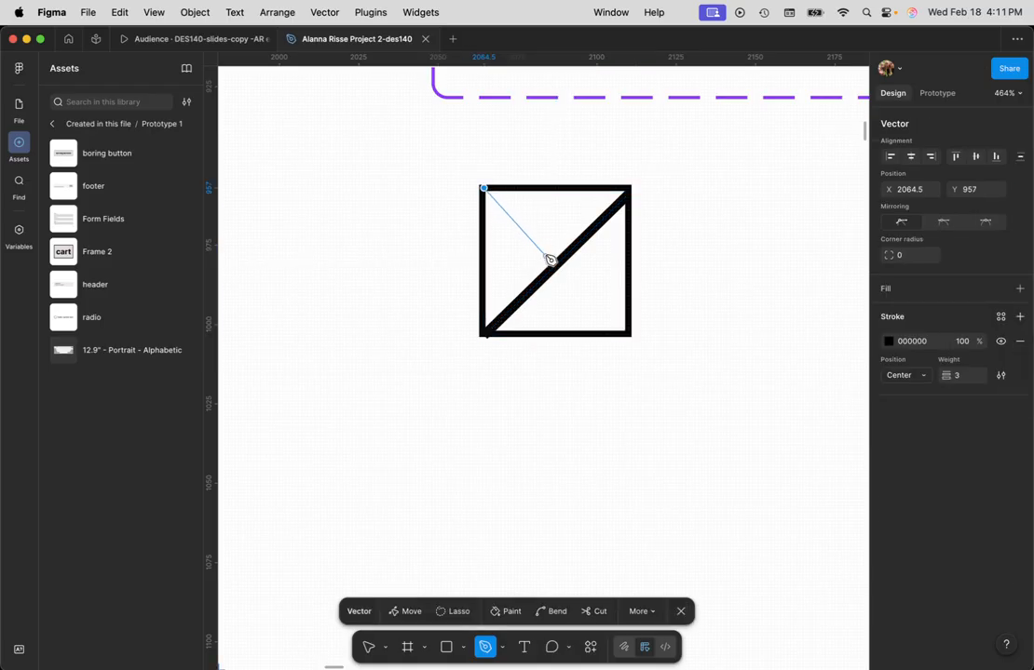
click(628, 335)
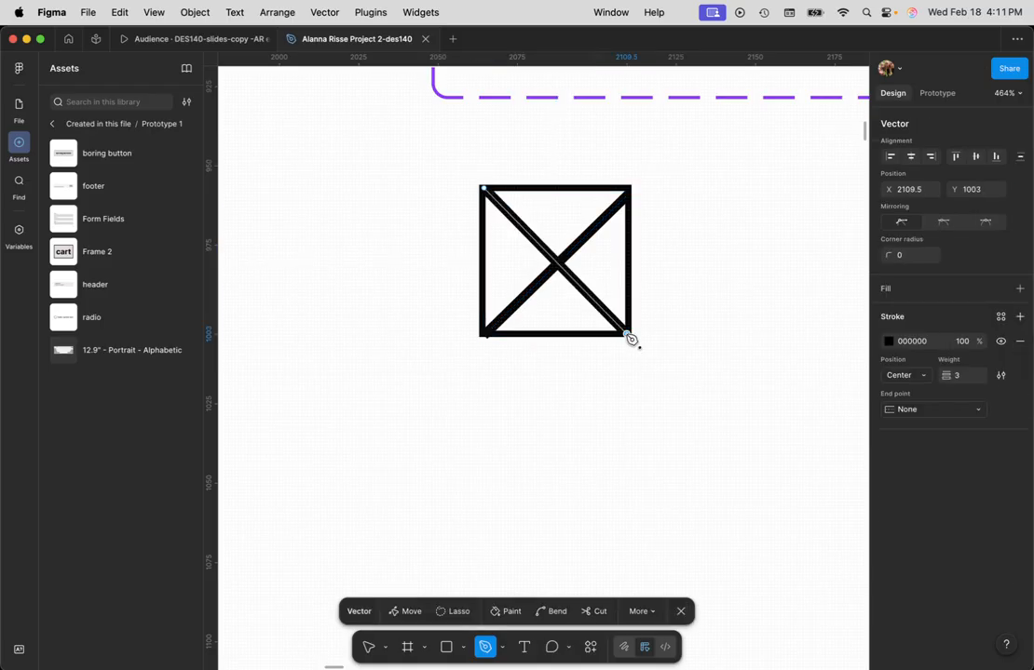
key(Escape)
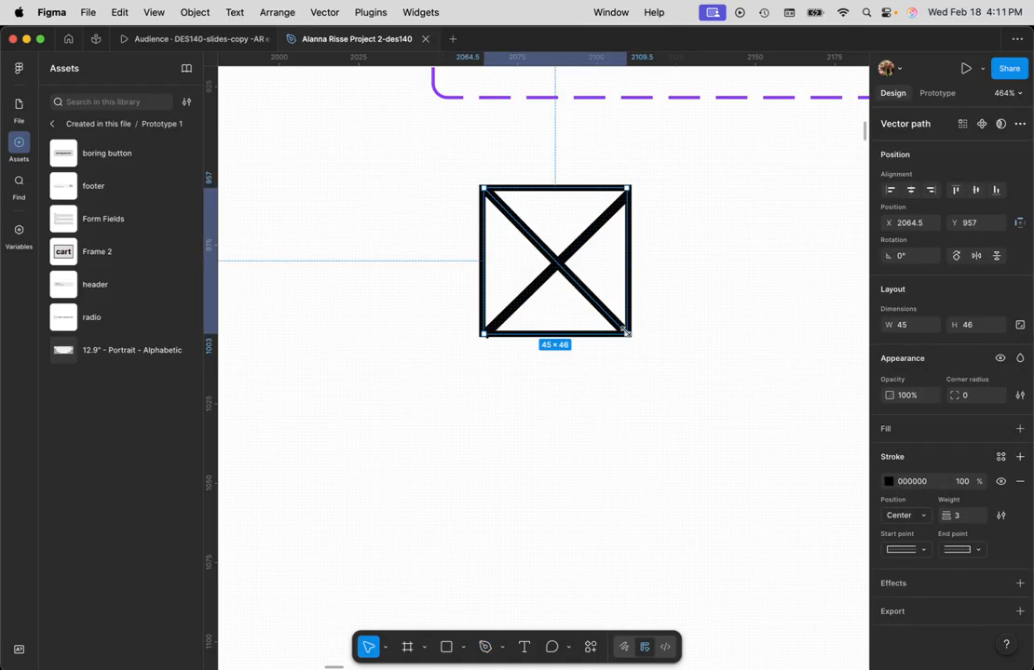
- Try to shrink only the diagonal running from upper right to lower left to about 37 × 37, and undo the resize
scroll(625, 331, up, 3)
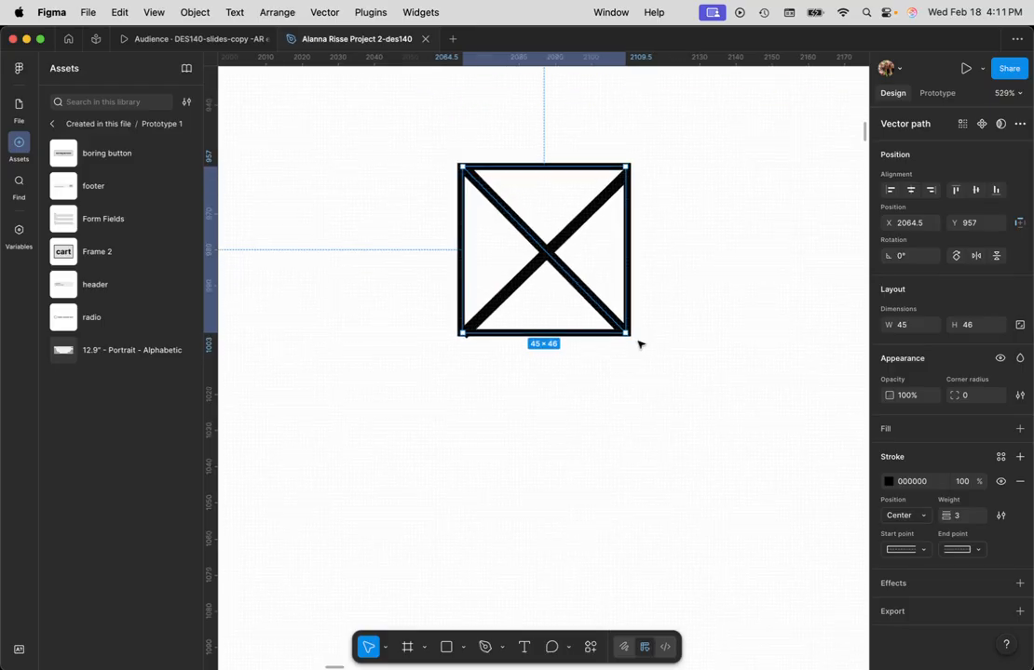
shift+click(548, 257)
click(547, 257)
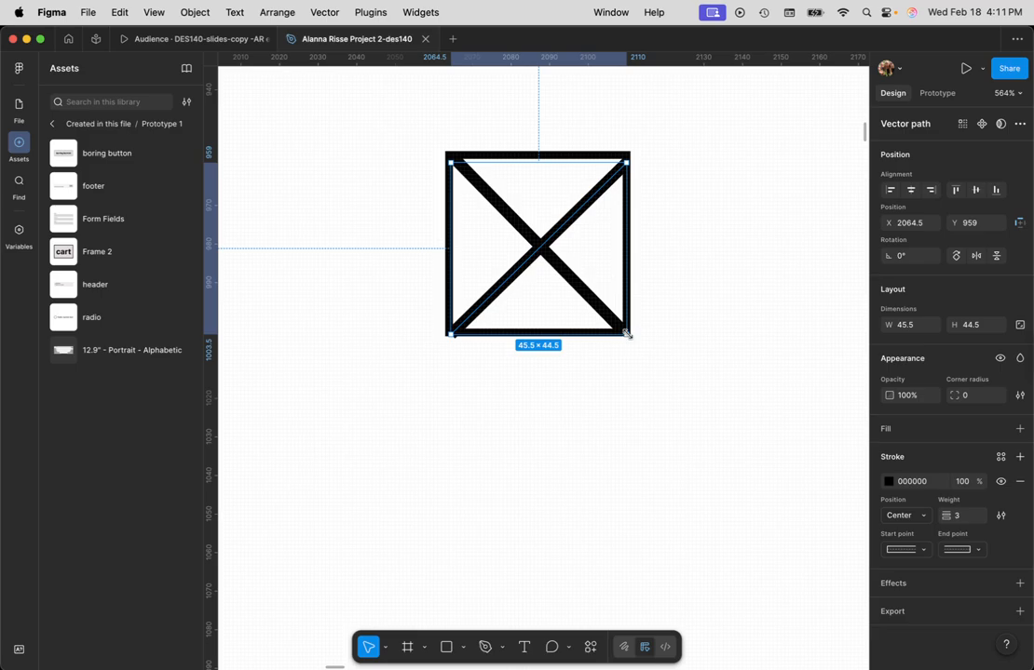
drag(627, 333, 609, 310)
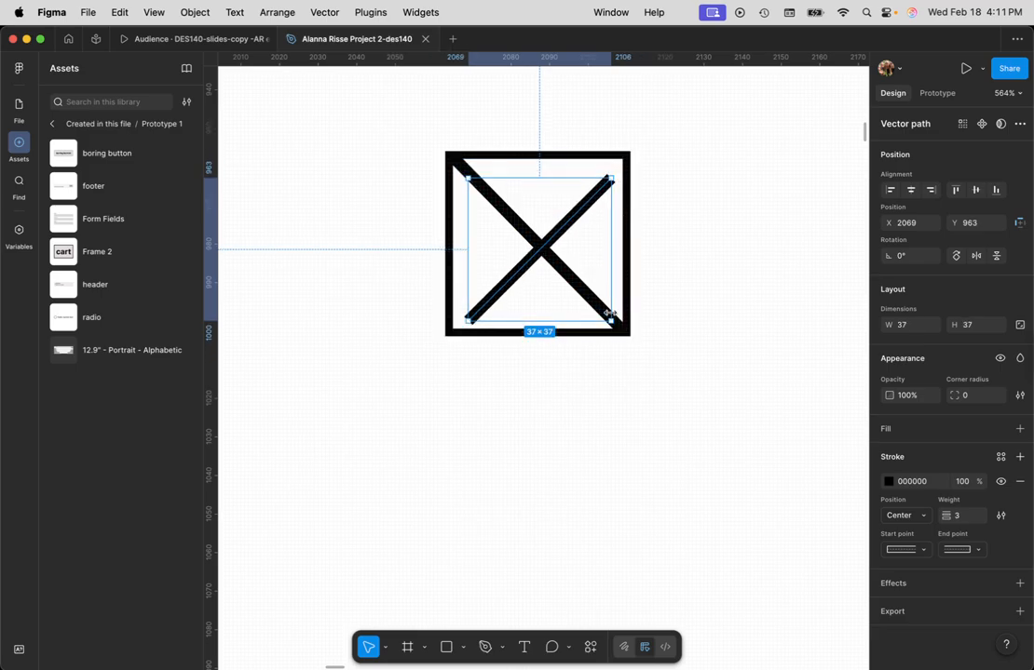
key(super+z)
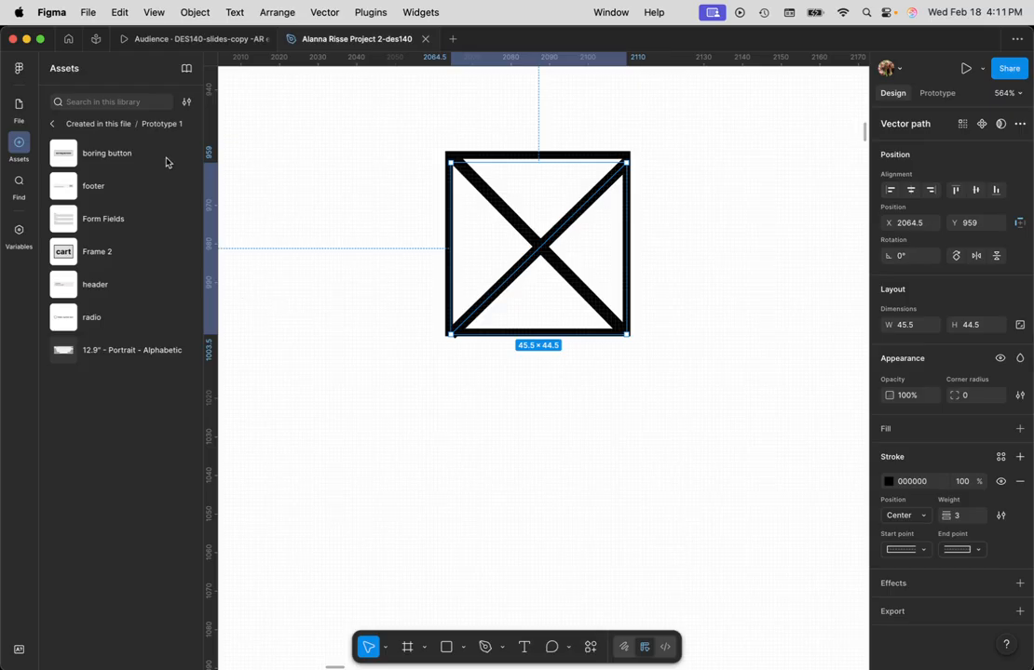
- Select both diagonals and shrink them together around their center to about 37 × 38, inside the square
click(19, 106)
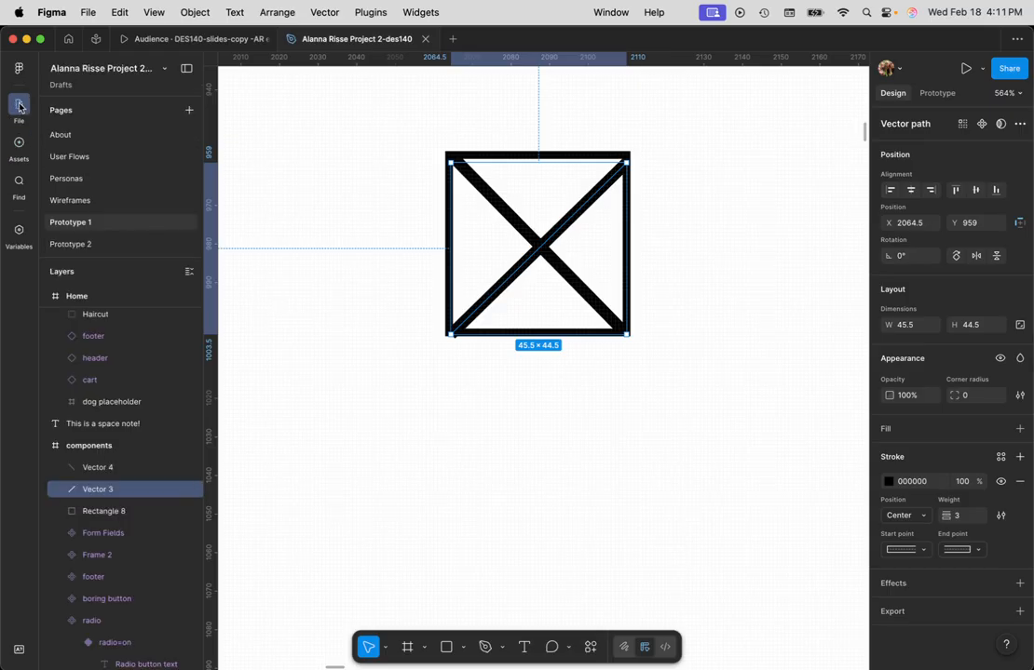
scroll(110, 428, down, 1)
click(112, 460)
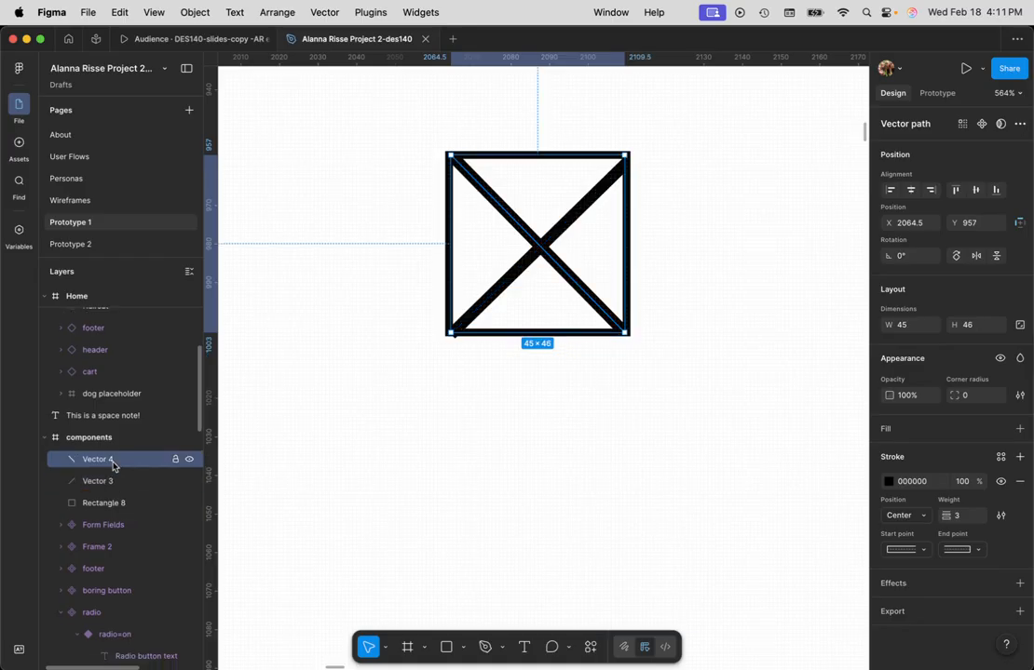
shift+click(114, 481)
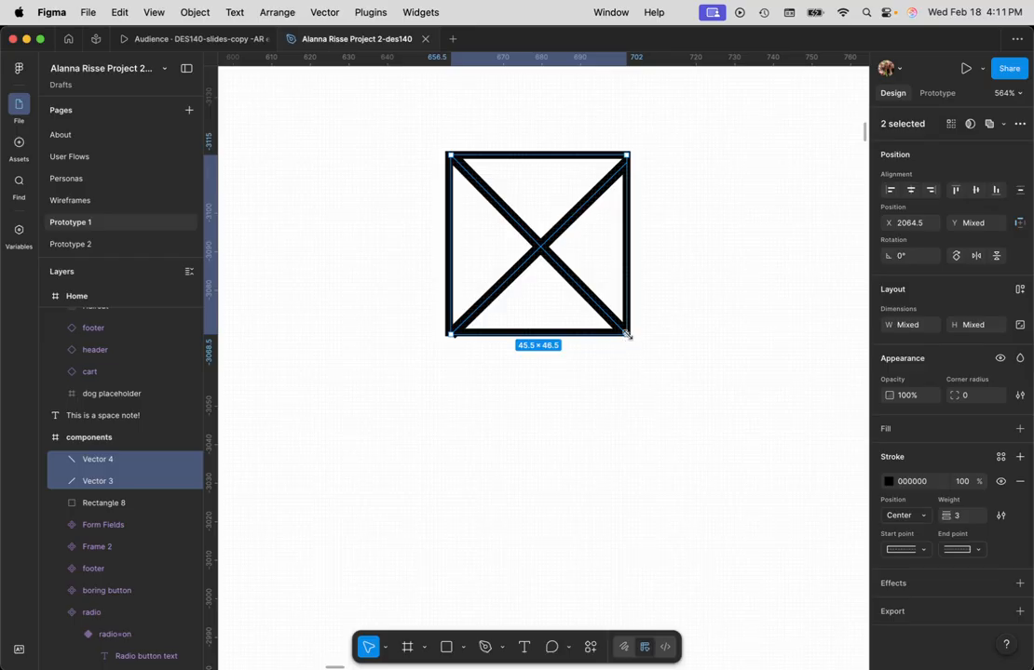
drag(627, 334, 601, 317)
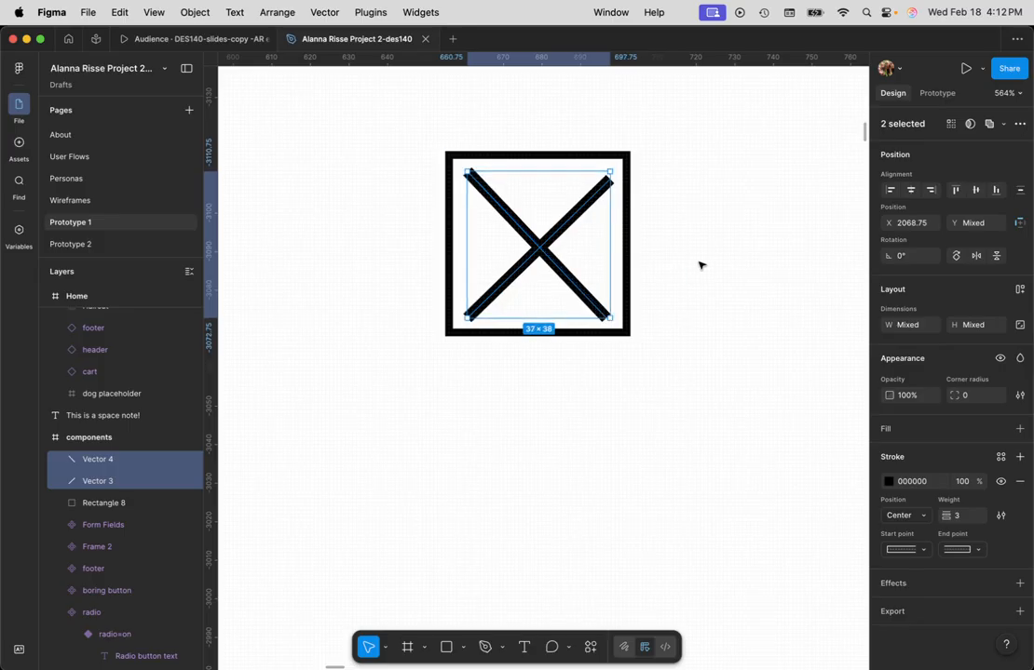
- Move the upper-right end point of the rising diagonal slightly outward to even out the X
click(658, 187)
click(606, 186)
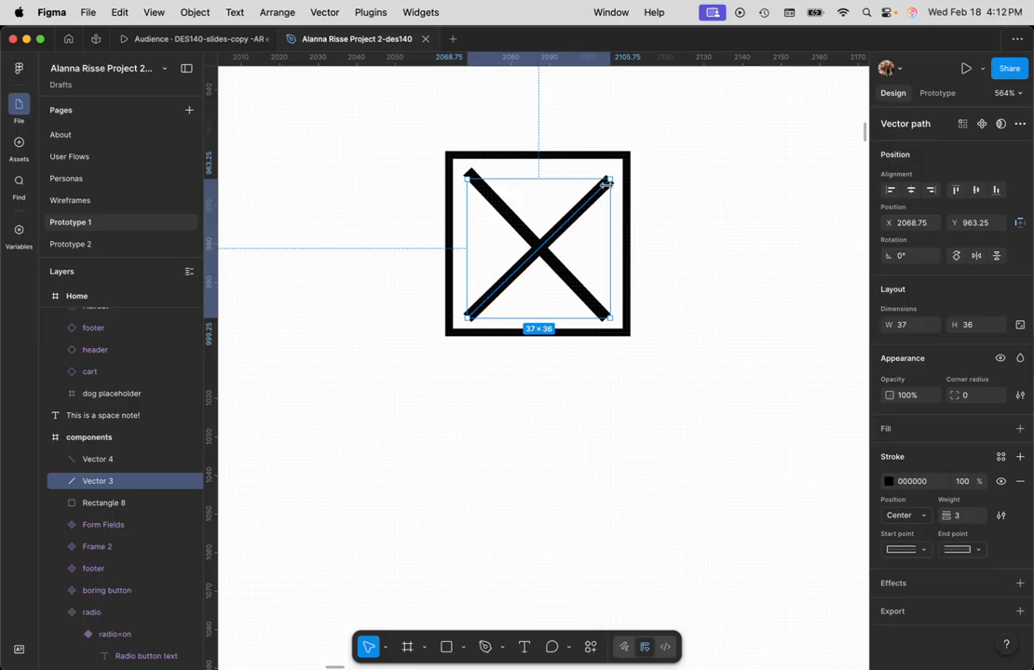
double_click(607, 185)
click(610, 180)
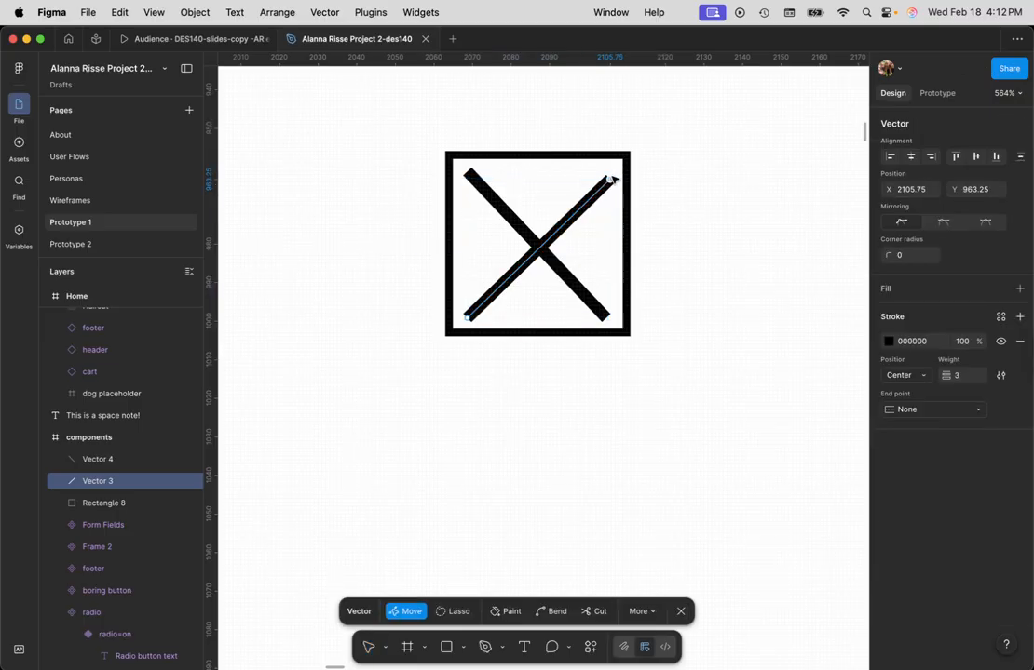
click(584, 210)
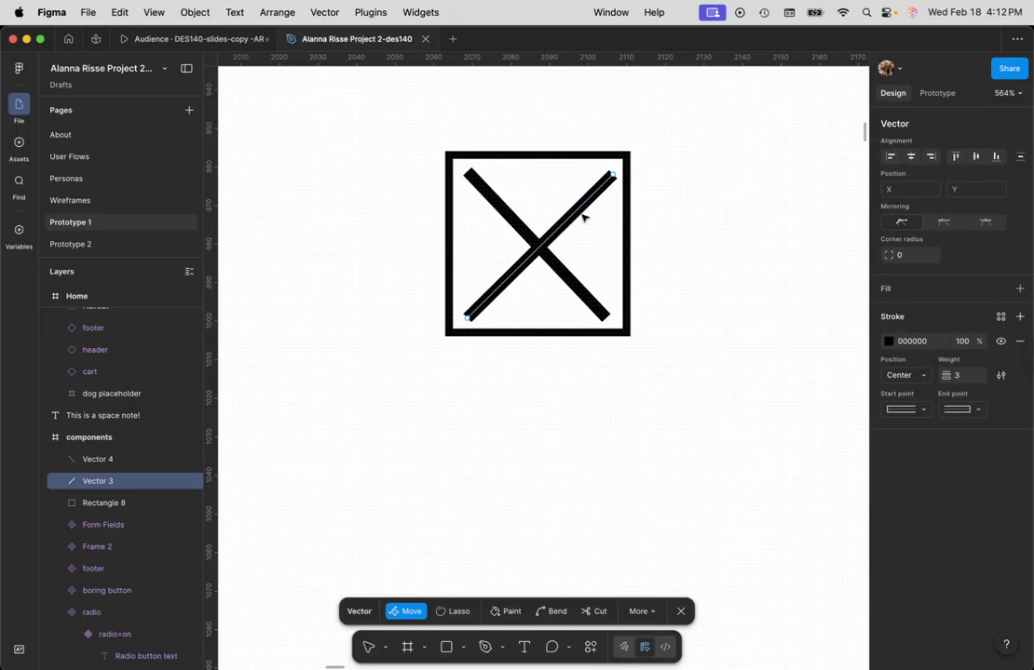
- Set the stroke color of both diagonals to 8B8989
shift+click(531, 236)
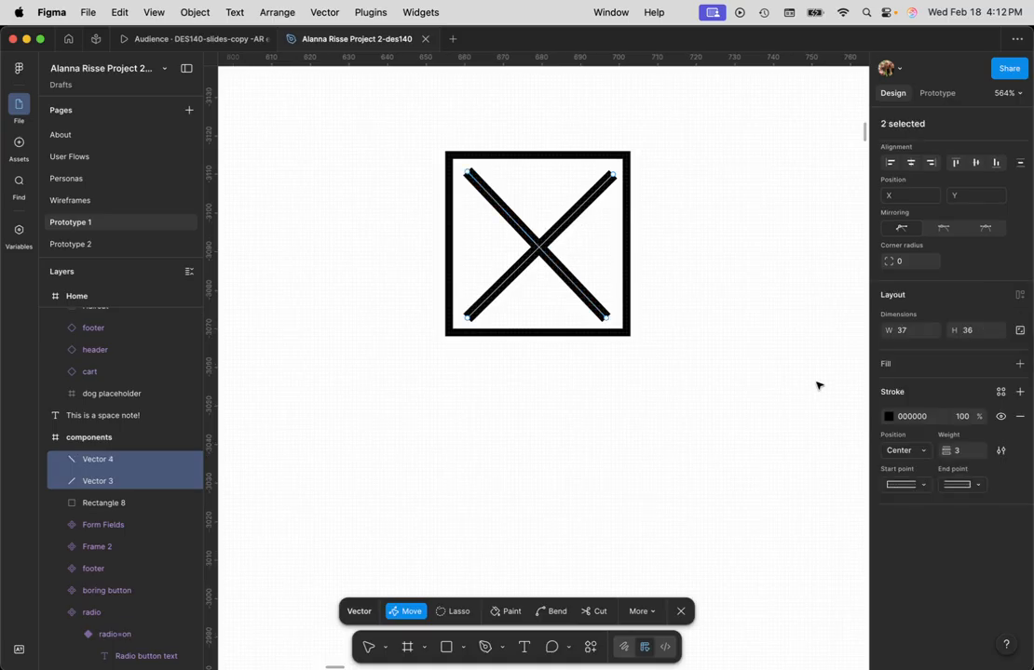
click(910, 419)
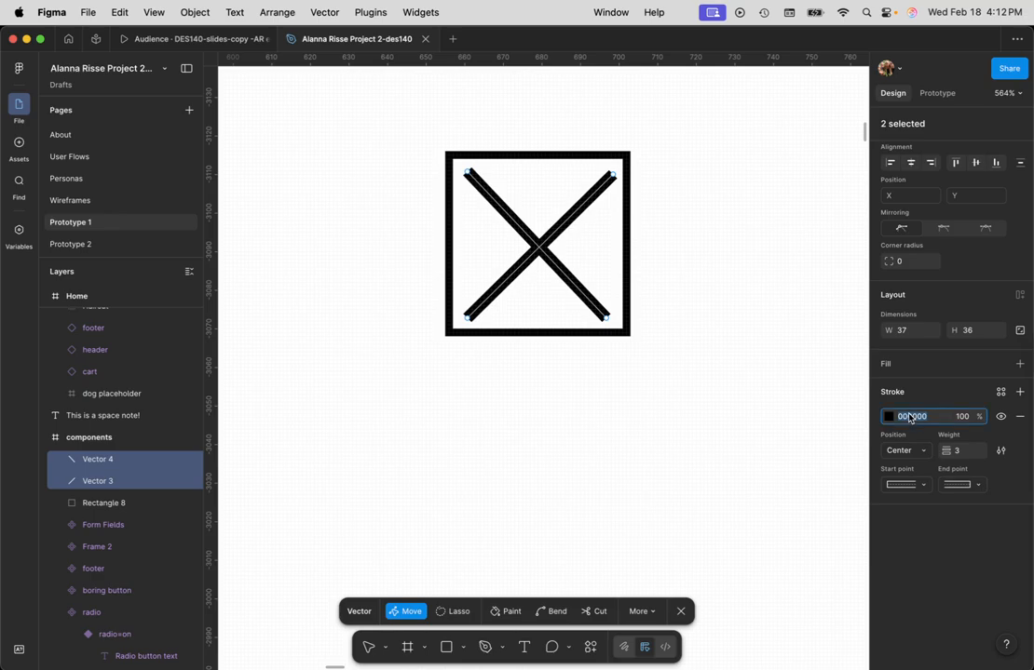
text(8B8989)
key(Return)
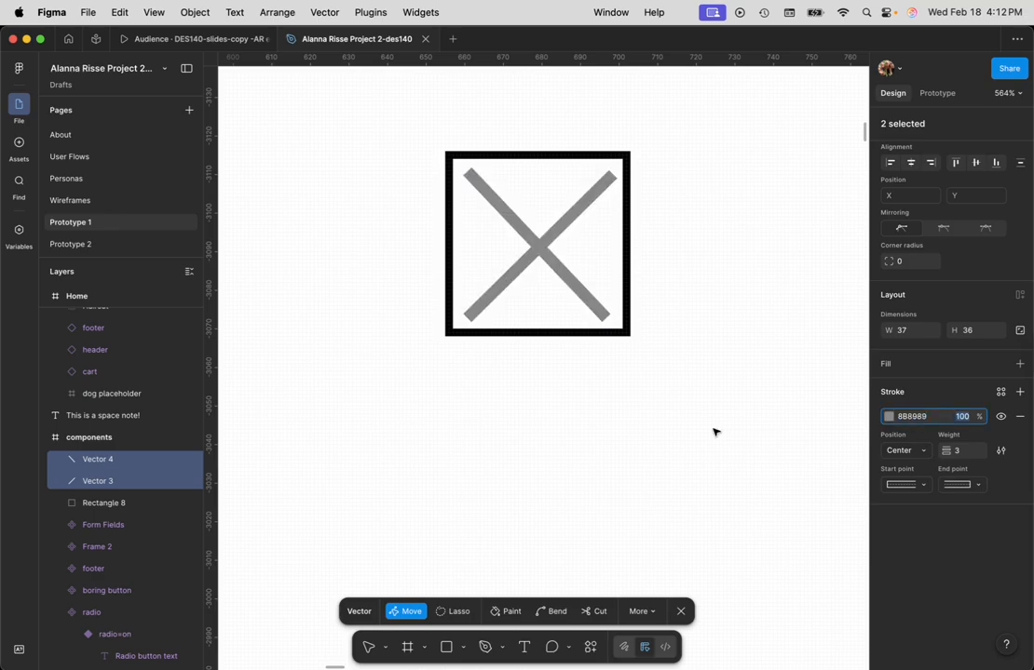
- Add a text label reading "Checkbox" and place it directly to the right of the crossed square
scroll(610, 344, down, 10)
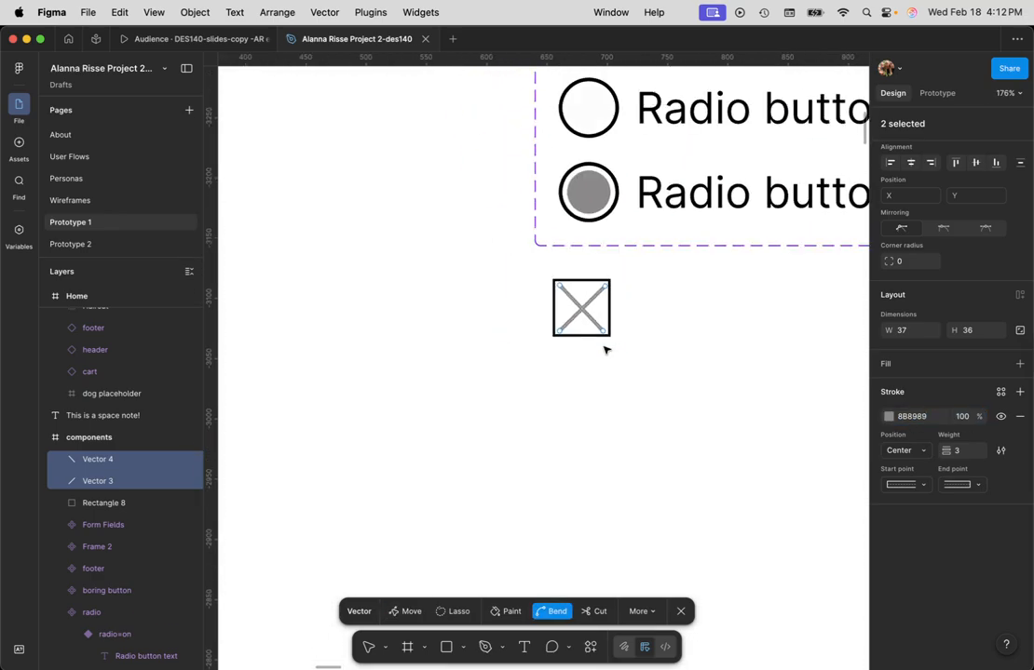
scroll(623, 360, down, 2)
drag(699, 365, 450, 374)
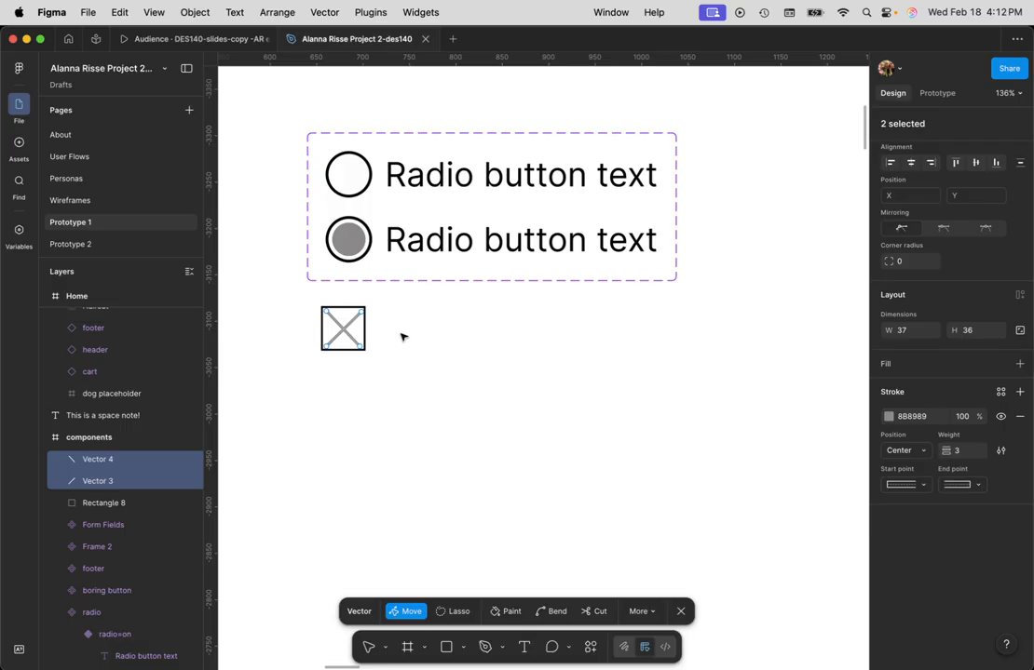
click(525, 651)
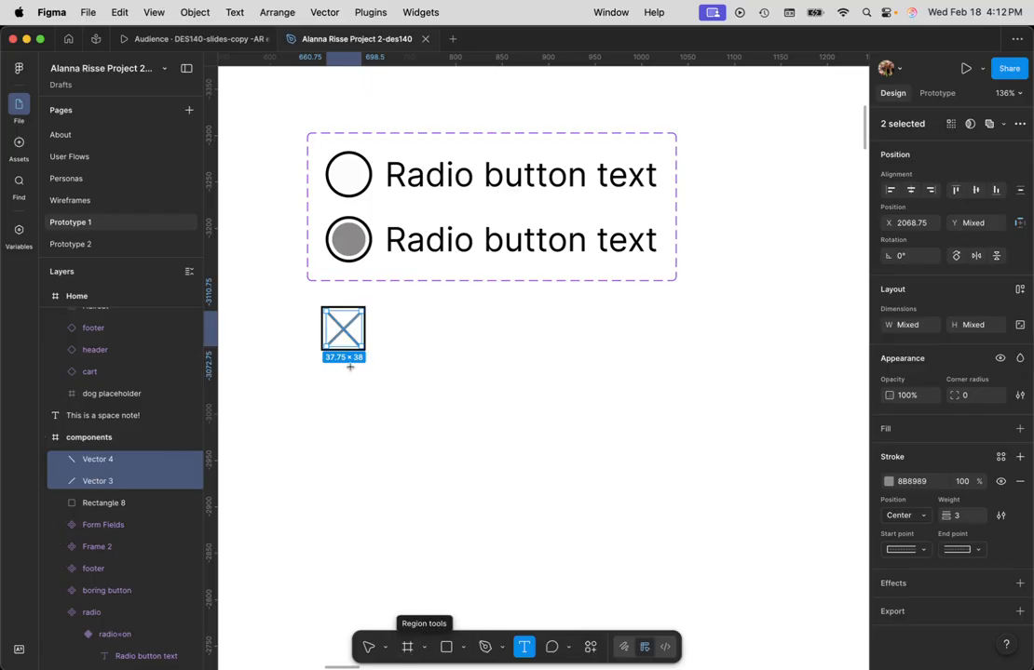
click(419, 429)
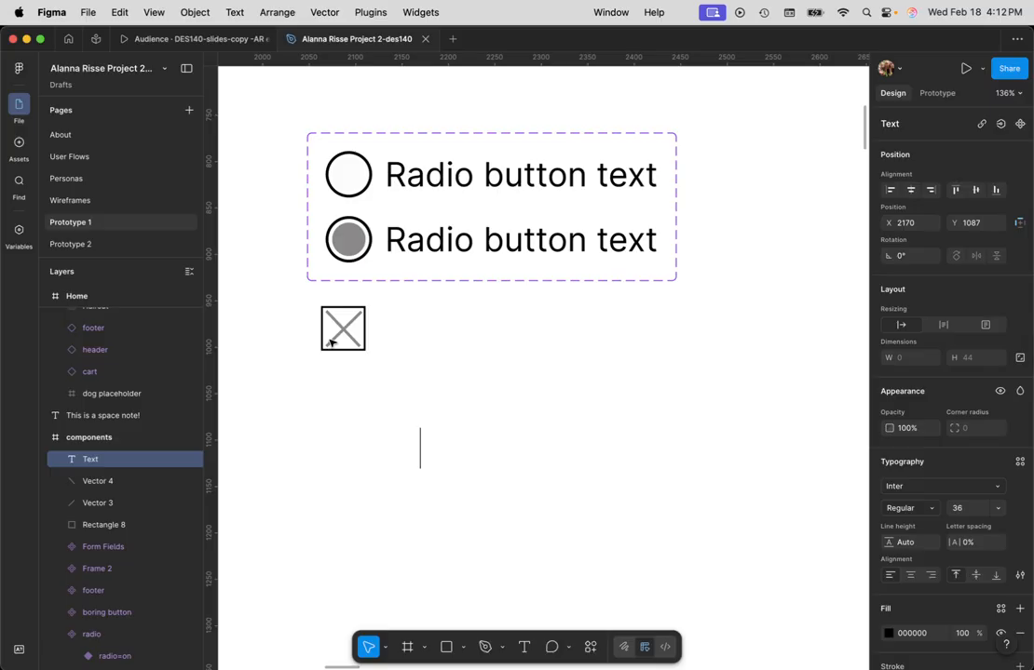
text(Checkbox)
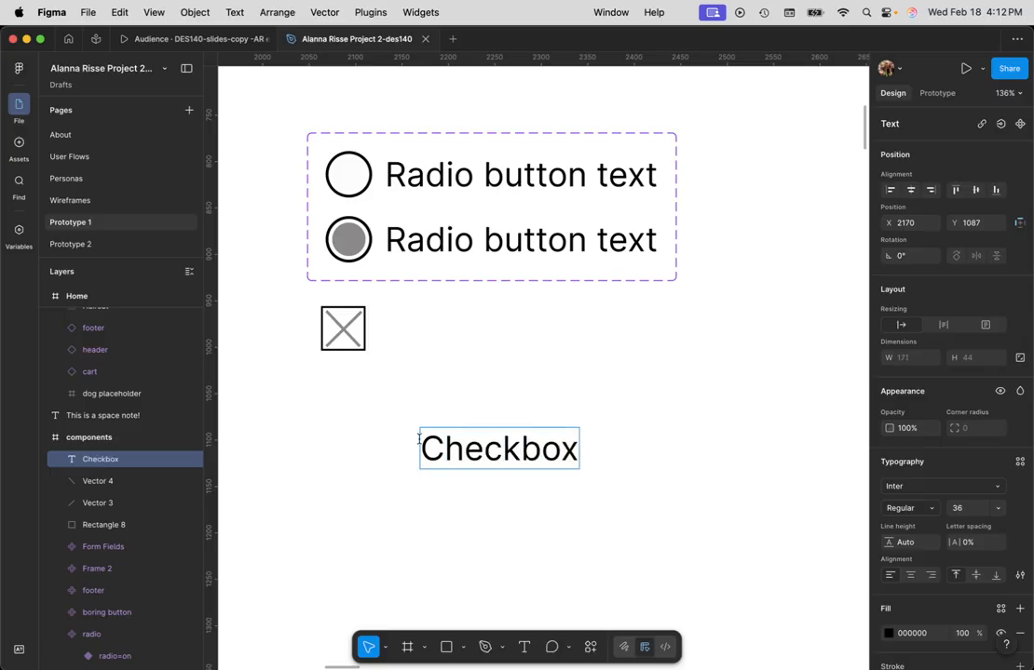
key(Escape)
drag(533, 470, 494, 342)
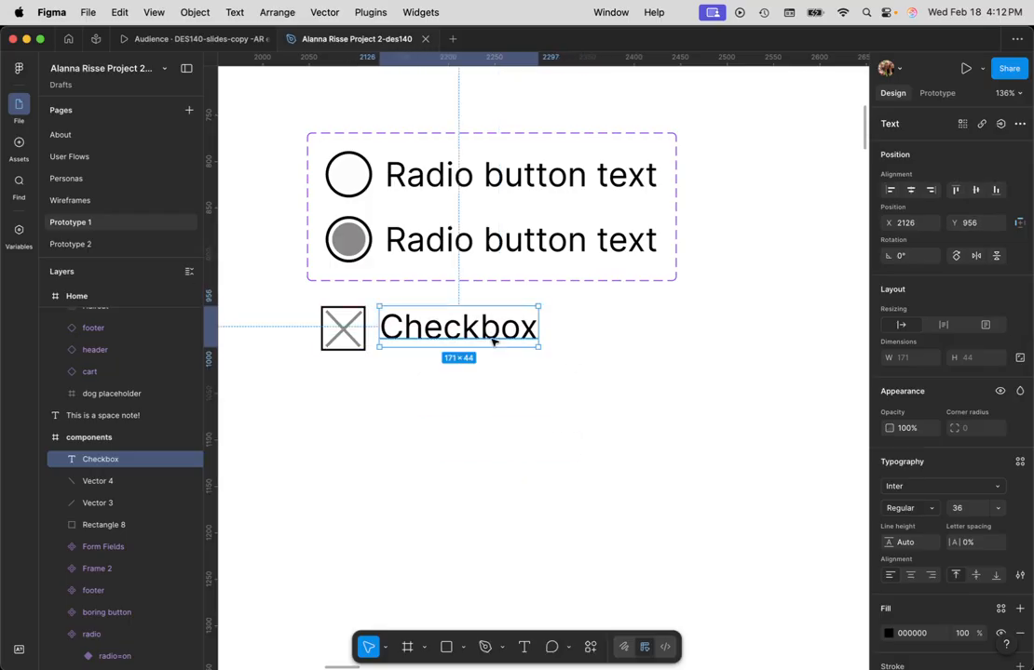
click(586, 393)
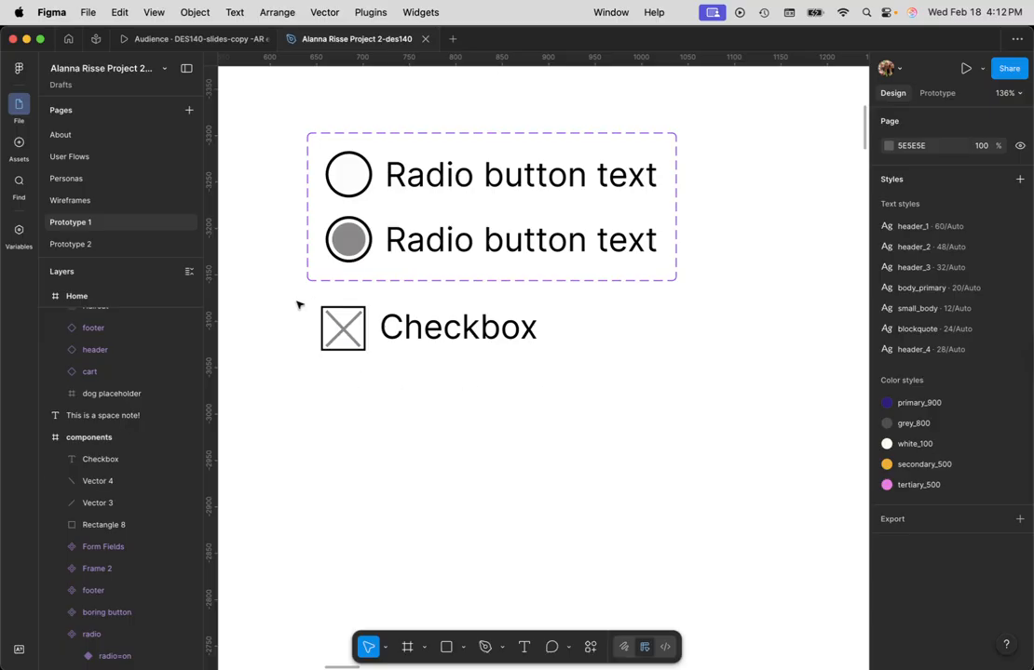
scroll(102, 320, up, 5)
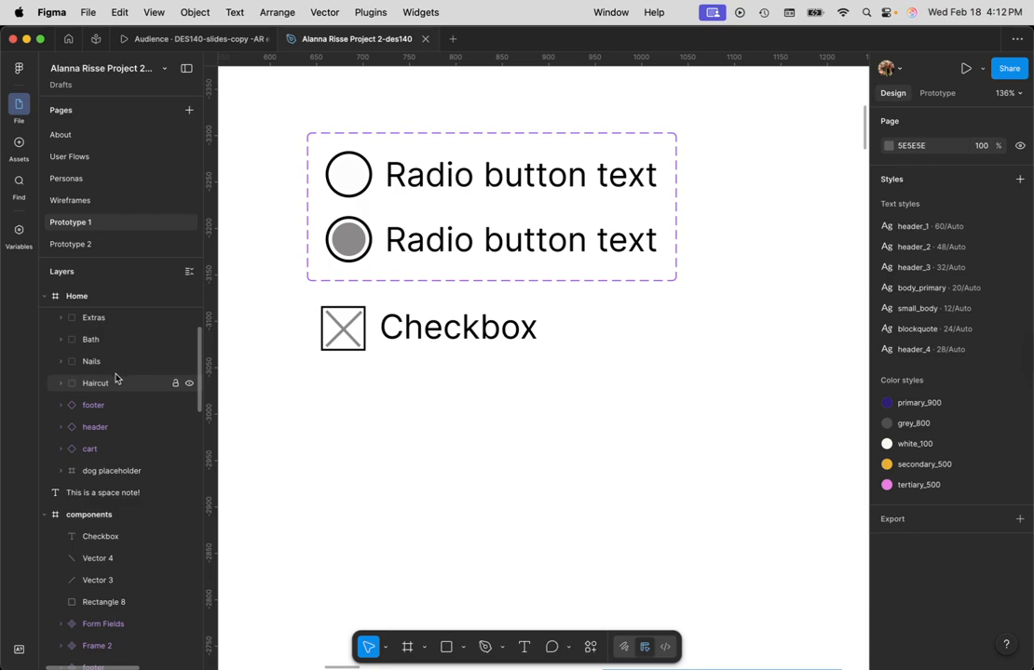
scroll(116, 384, up, 3)
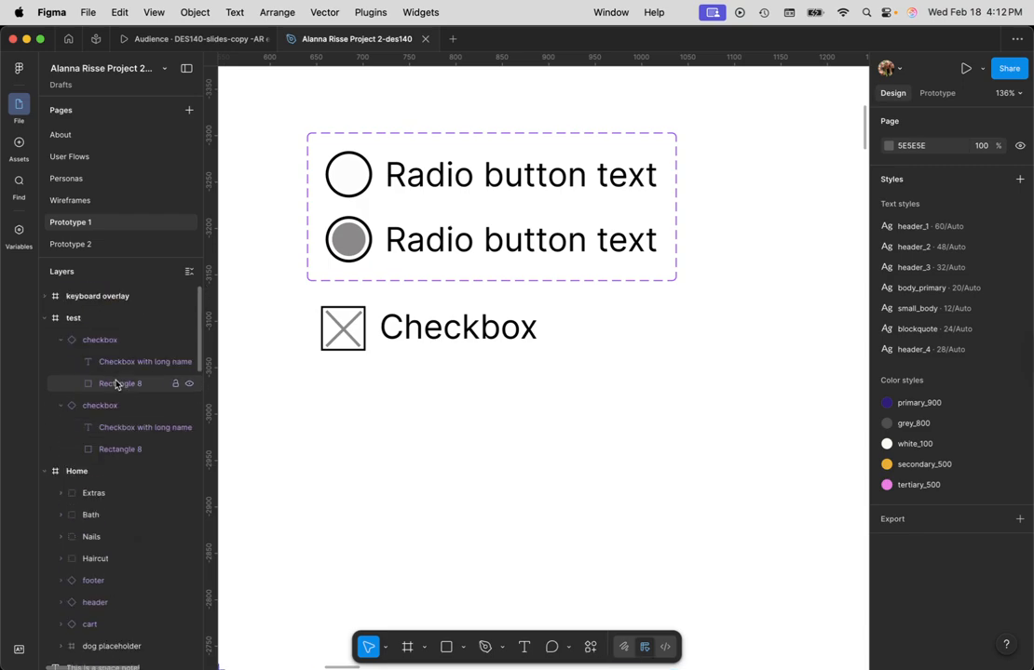
click(464, 334)
scroll(103, 466, down, 1)
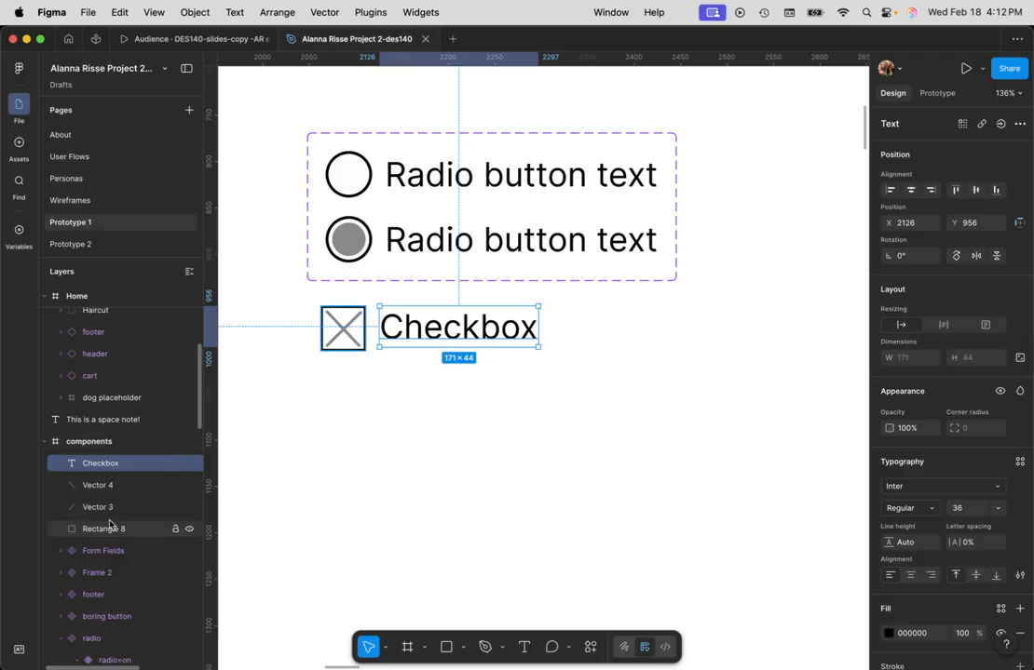
scroll(110, 521, down, 2)
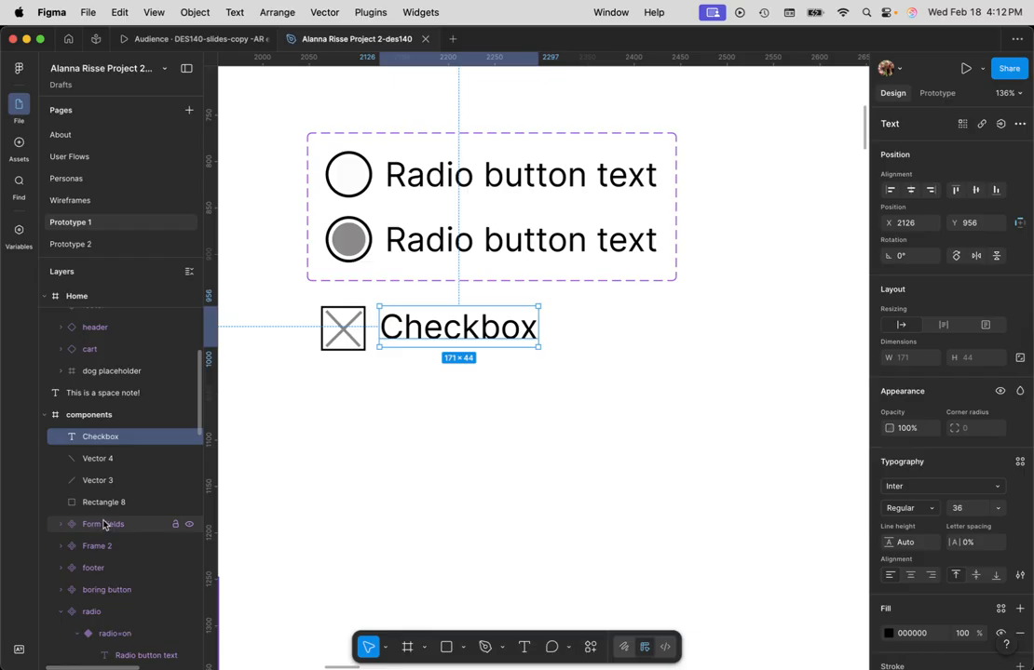
click(570, 392)
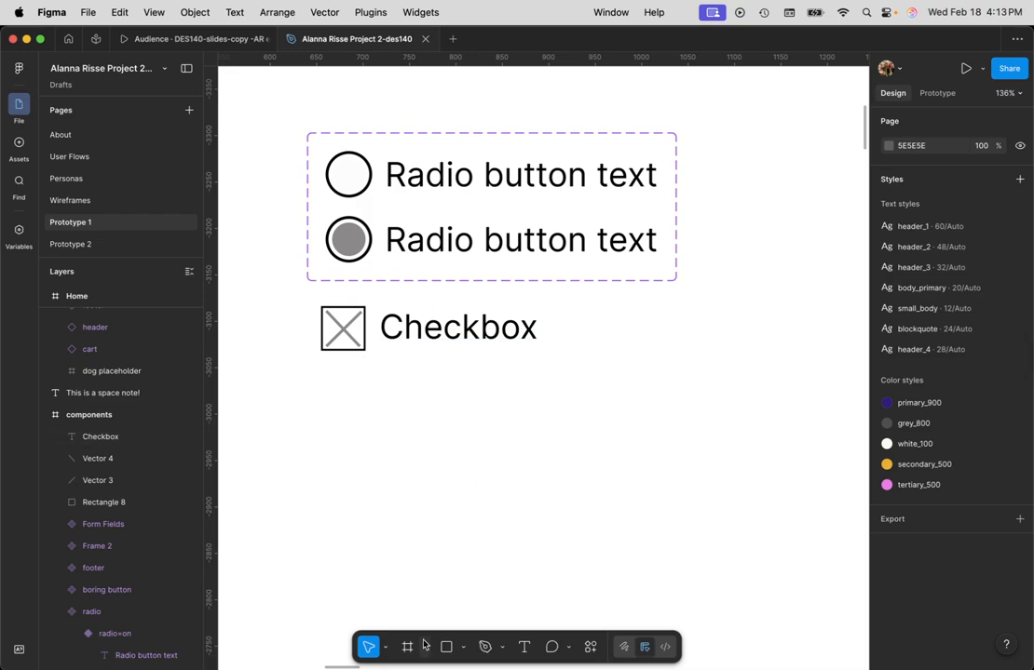
- Draw a frame about 394 × 61 around the crossed square and its label, and rename the frame "checkbox"
key(f)
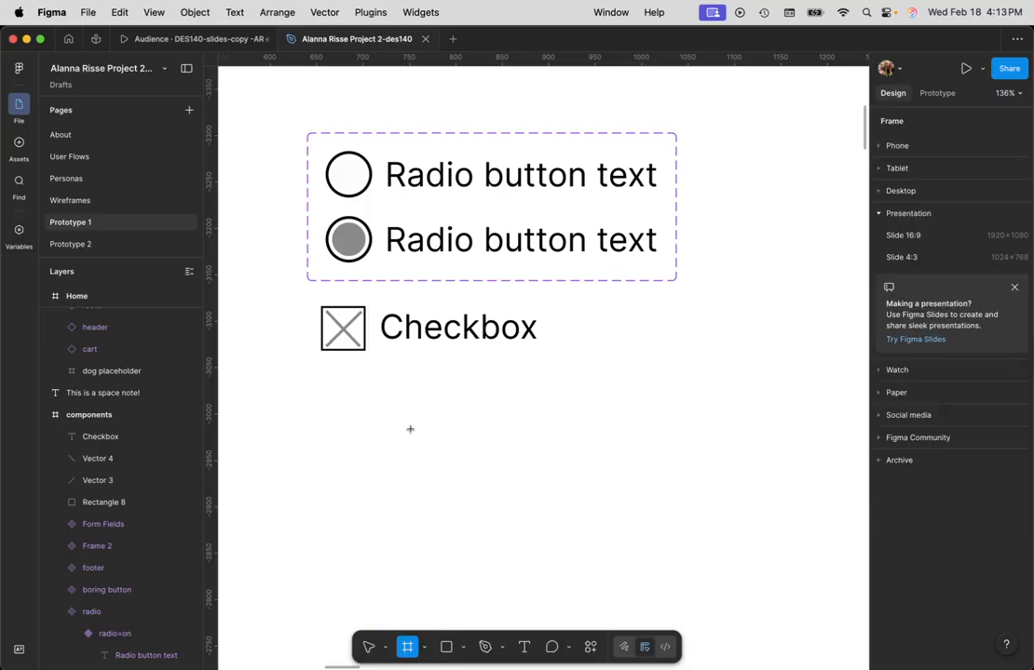
drag(316, 301, 681, 357)
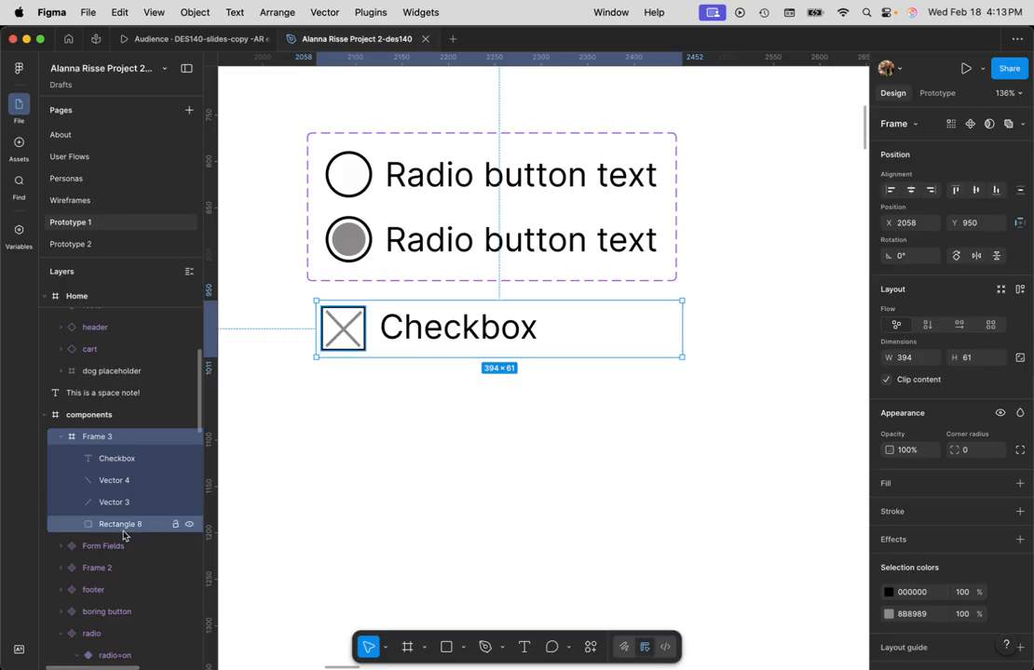
double_click(102, 439)
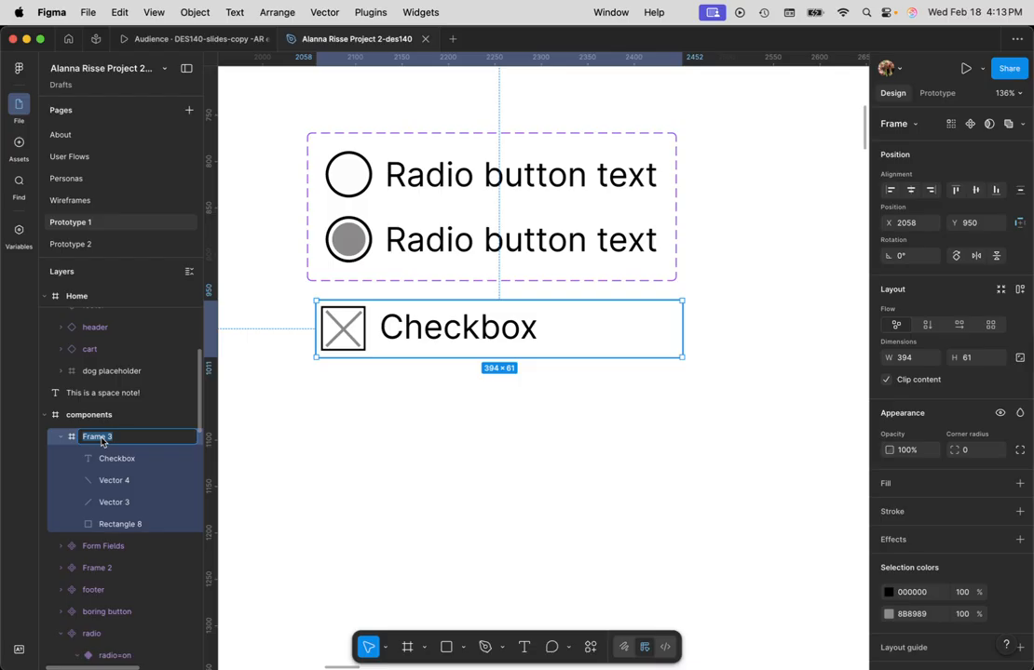
text(checkbox)
key(Return)
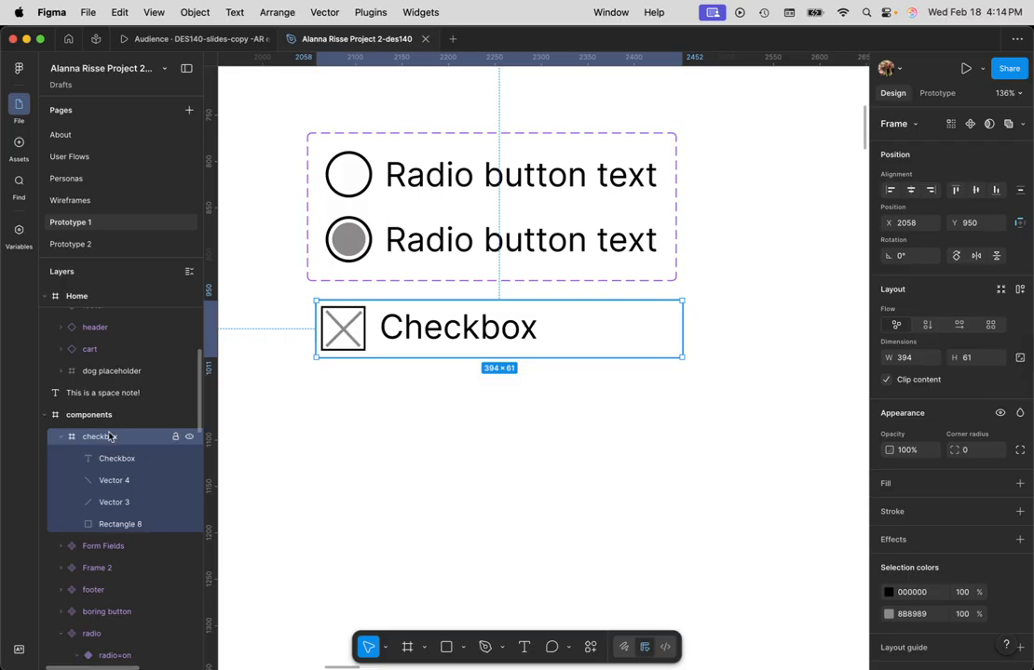
- Convert the checkbox frame into a component and add a second variant to it
right_click(458, 327)
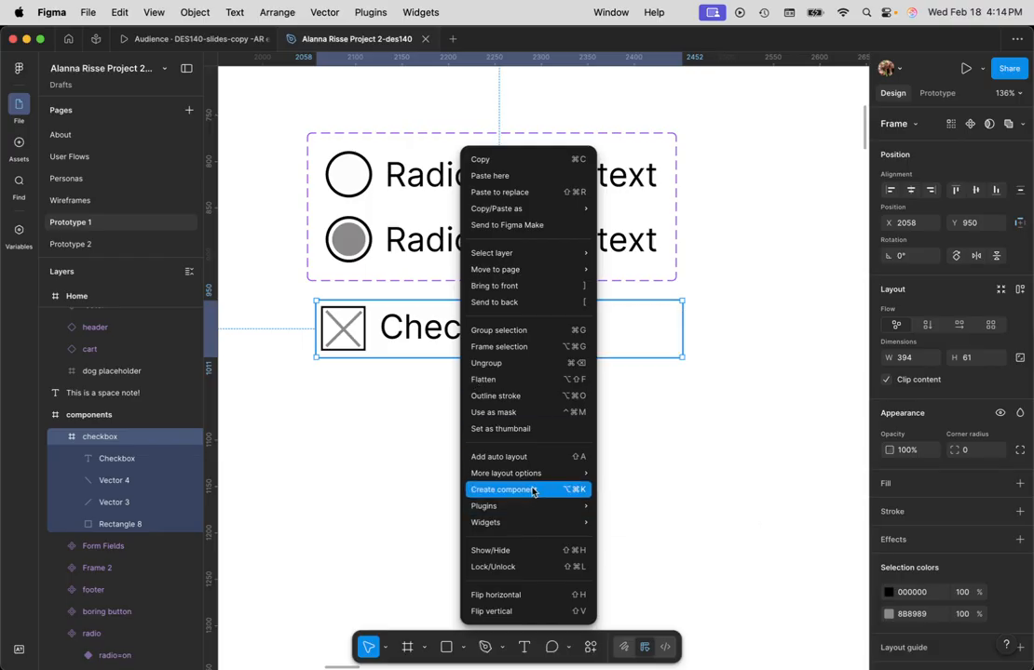
click(501, 489)
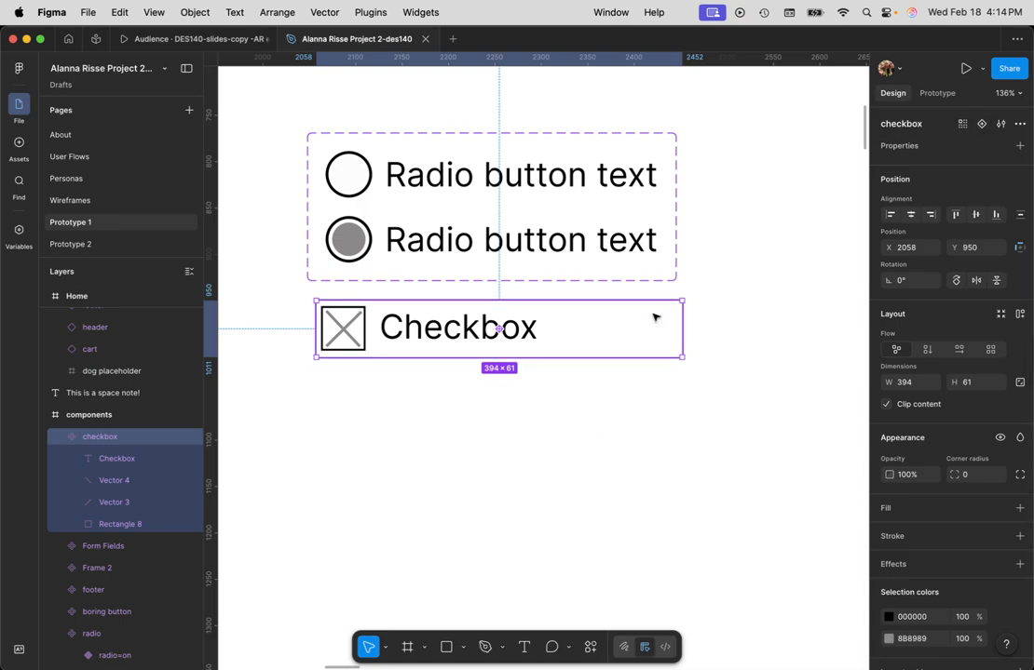
click(981, 127)
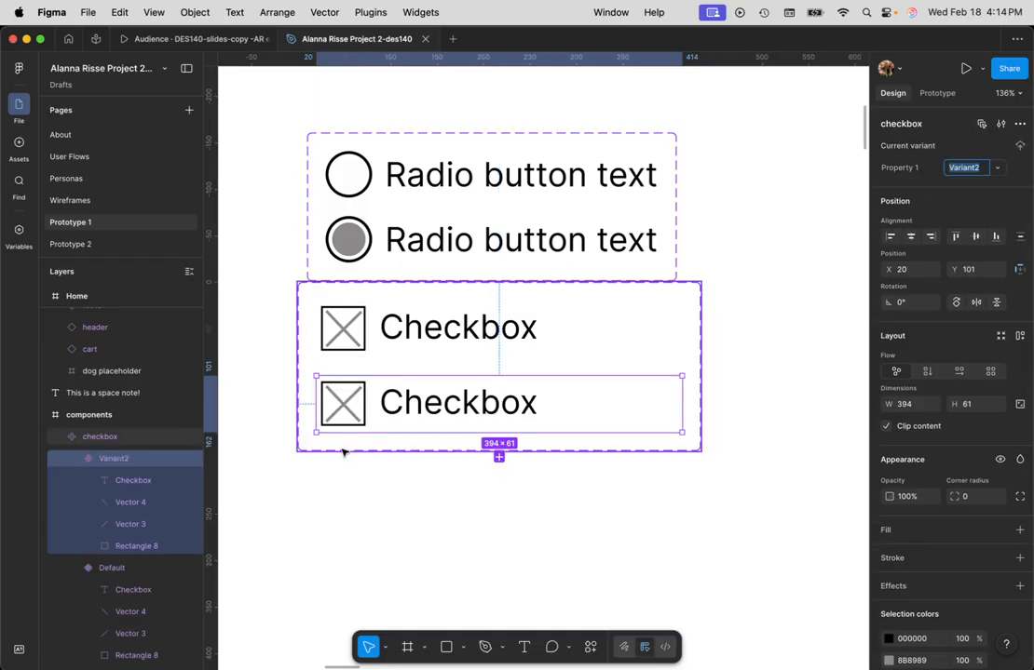
- Delete both diagonal lines from the Default variant's square so that only the empty box and its label remain
click(459, 337)
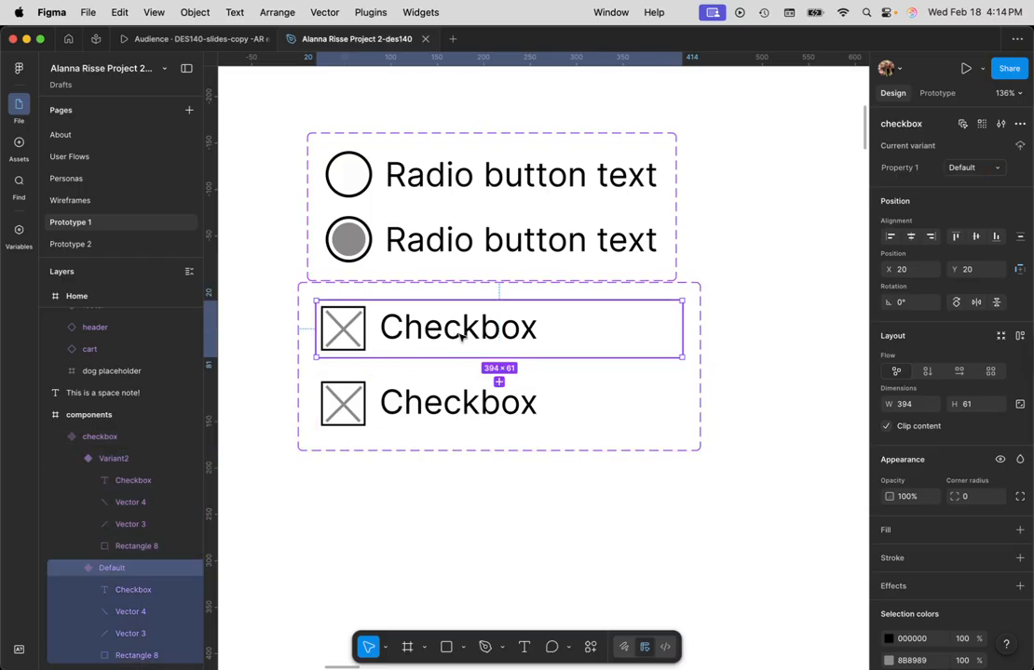
scroll(419, 316, down, 3)
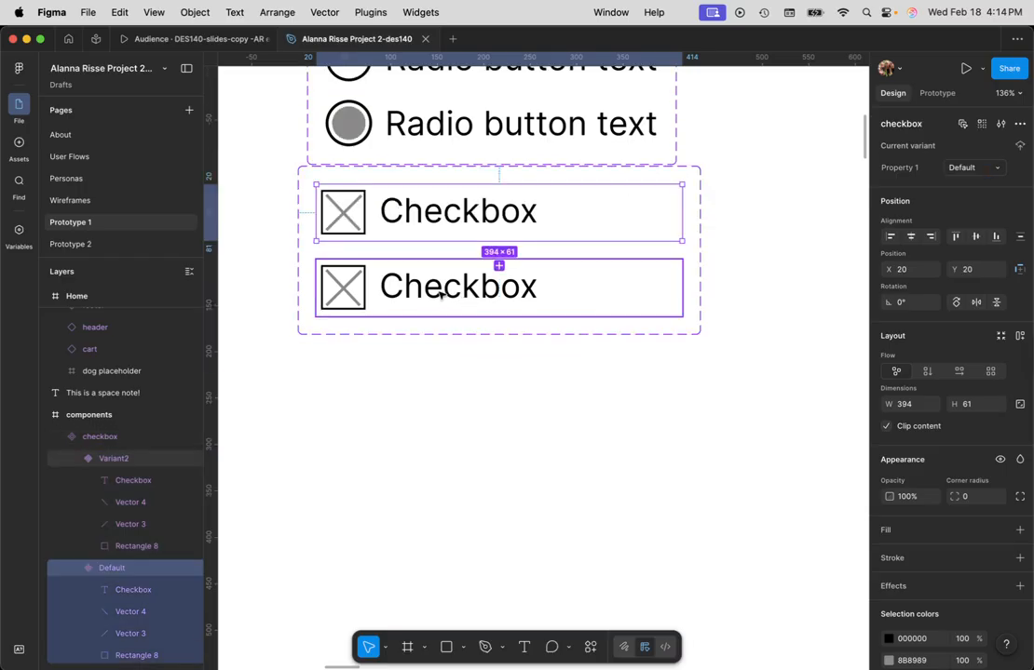
click(440, 294)
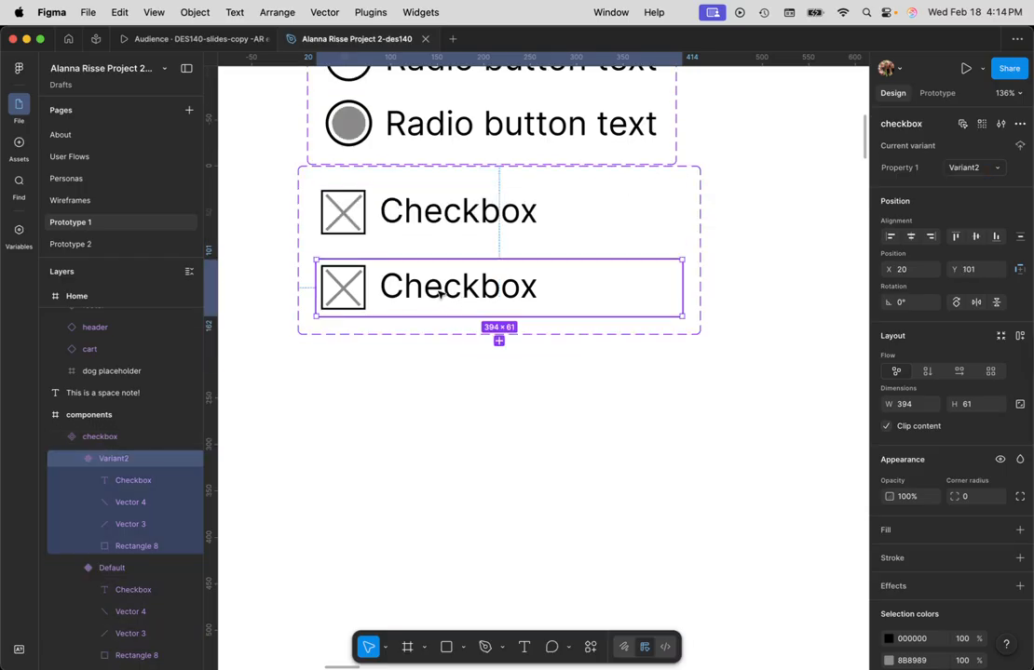
click(424, 219)
double_click(343, 212)
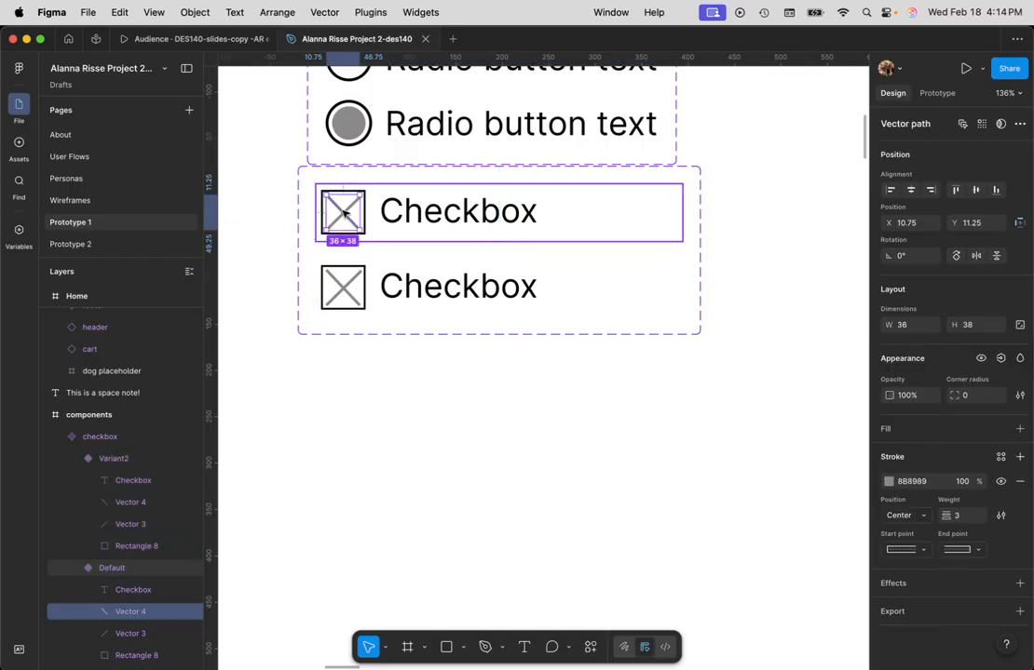
key(Delete)
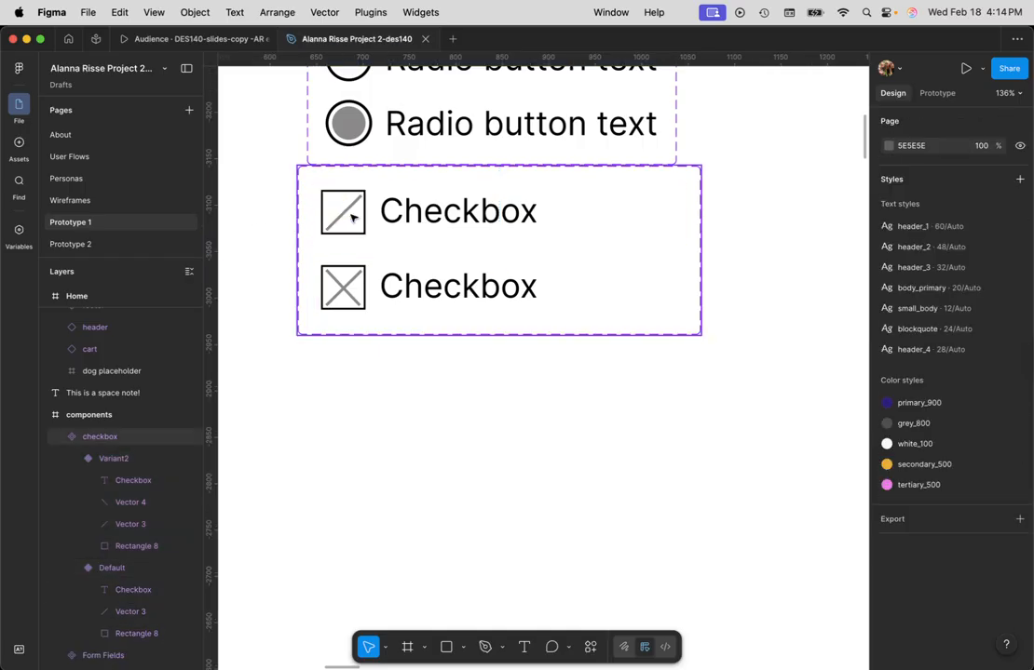
click(345, 214)
double_click(346, 212)
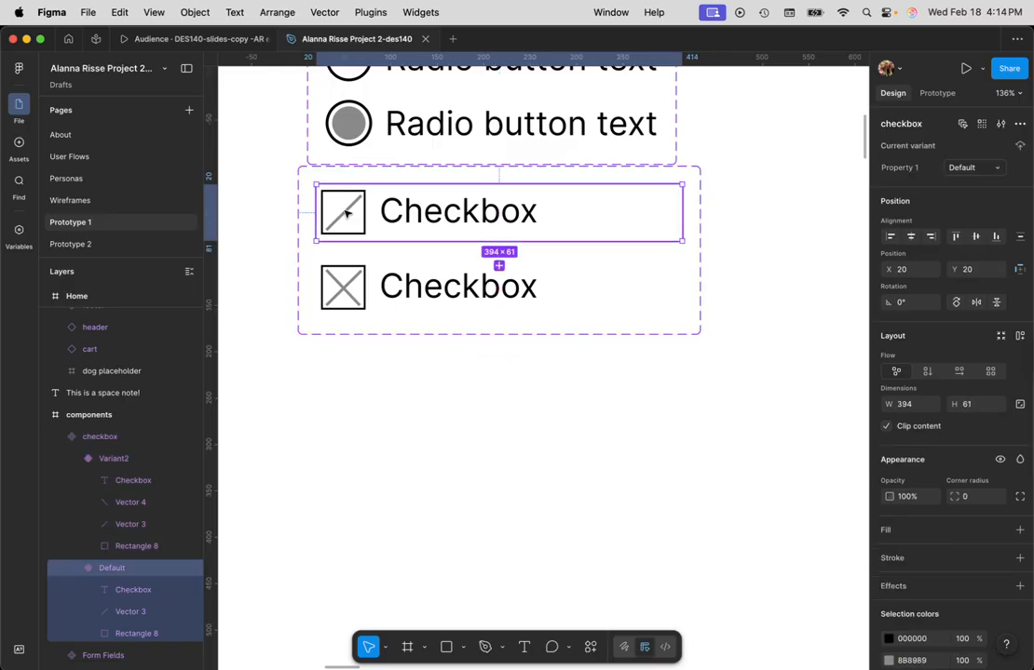
double_click(345, 212)
key(Delete)
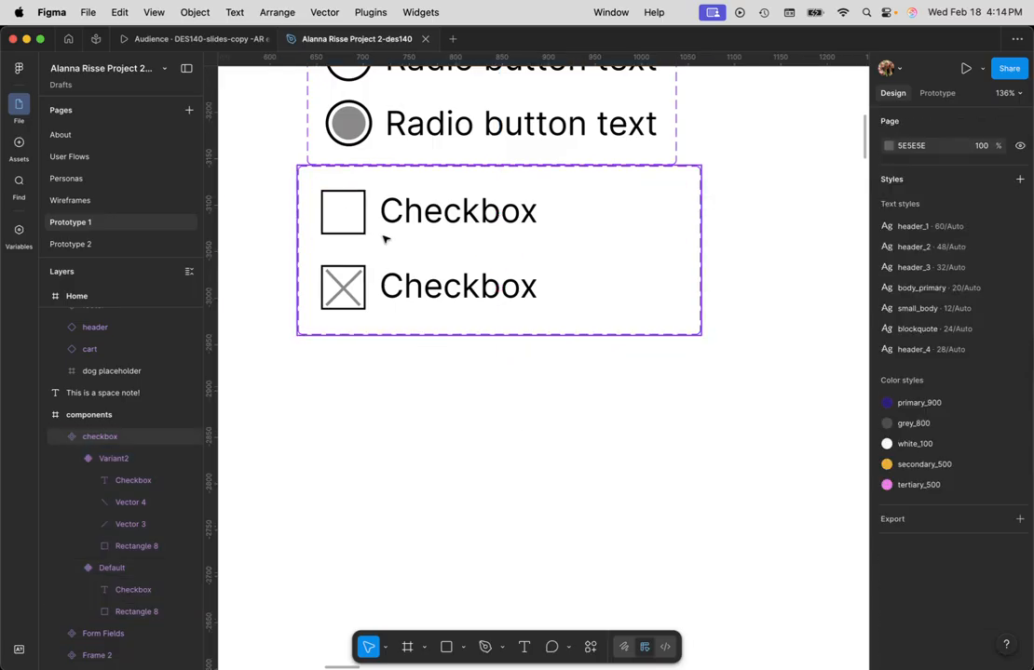
- Rename the checkbox component set's variant property to "Checkbox"
click(446, 212)
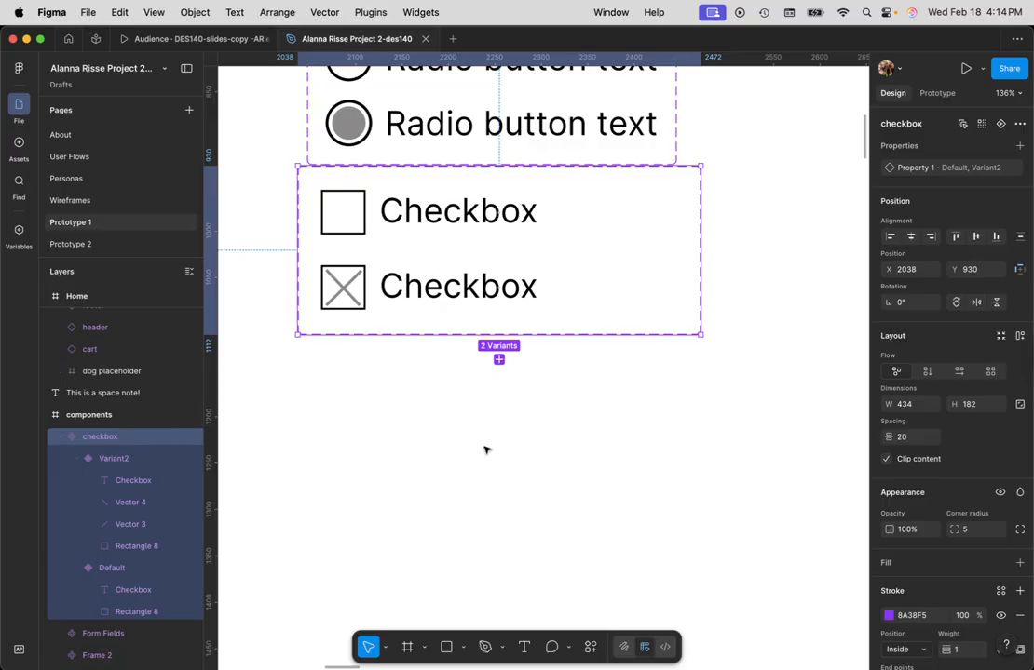
double_click(903, 170)
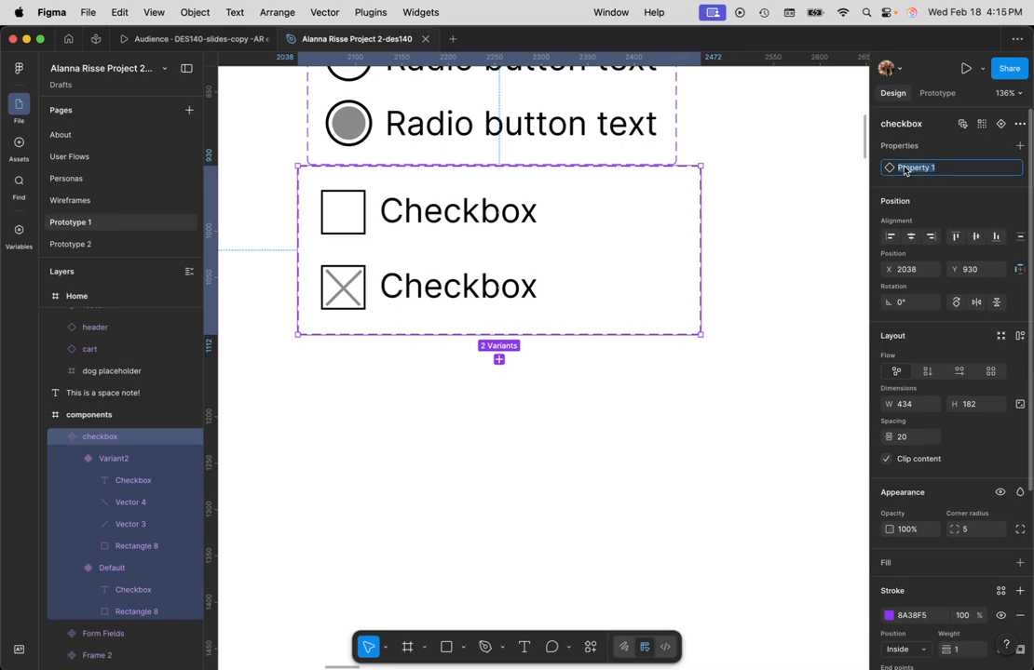
text(Checkbox)
key(Return)
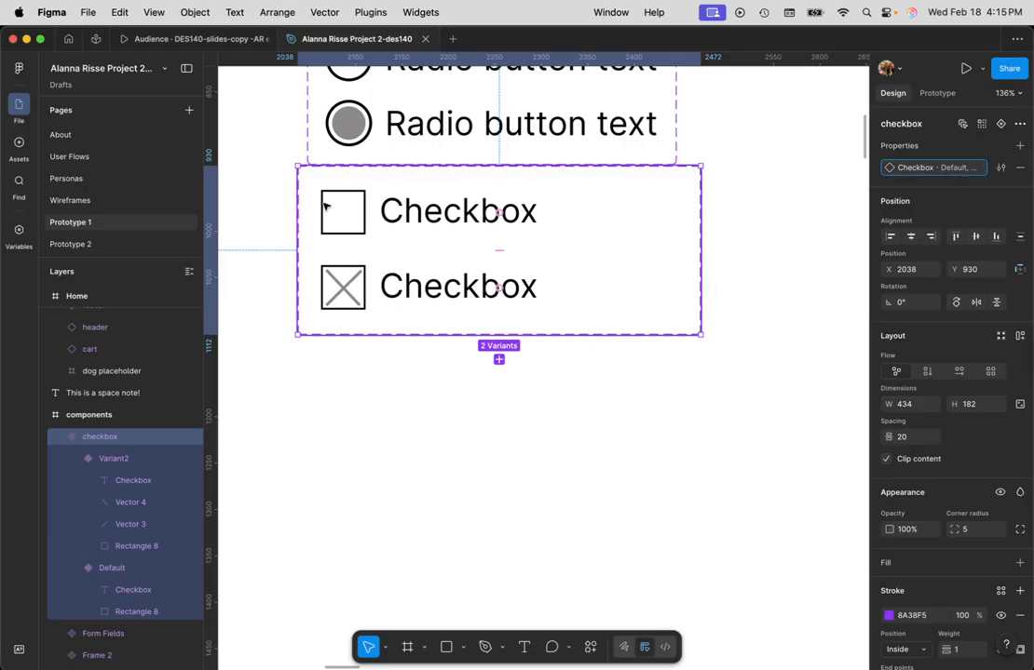
- Rename the Checkbox property's values to "off" for the empty variant and "on" for the crossed variant
click(1001, 168)
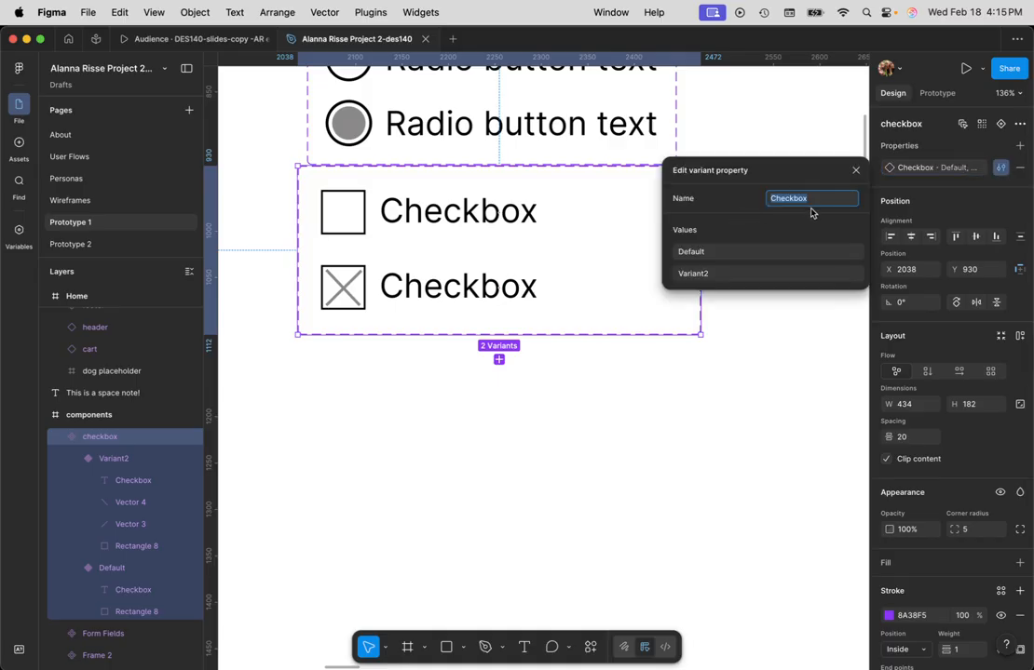
click(723, 253)
text(off)
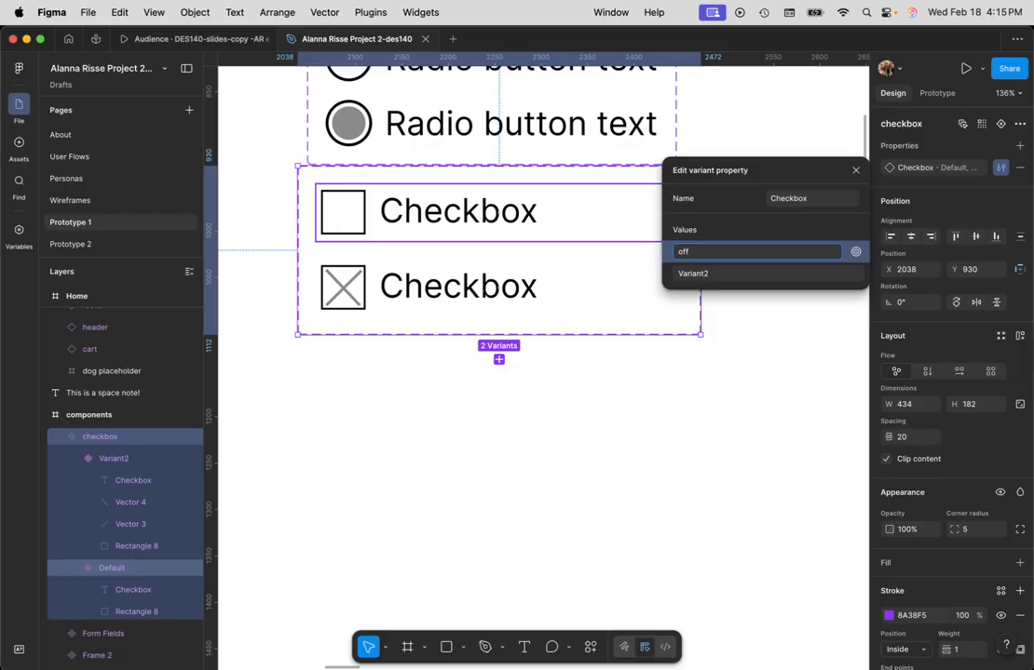
click(706, 274)
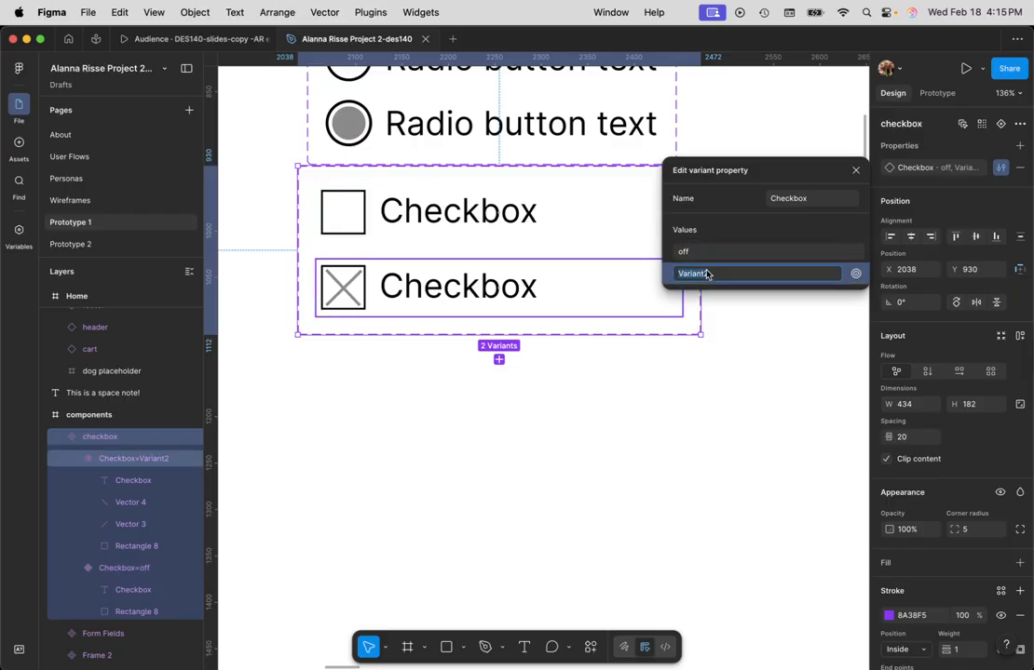
text(on)
key(Return)
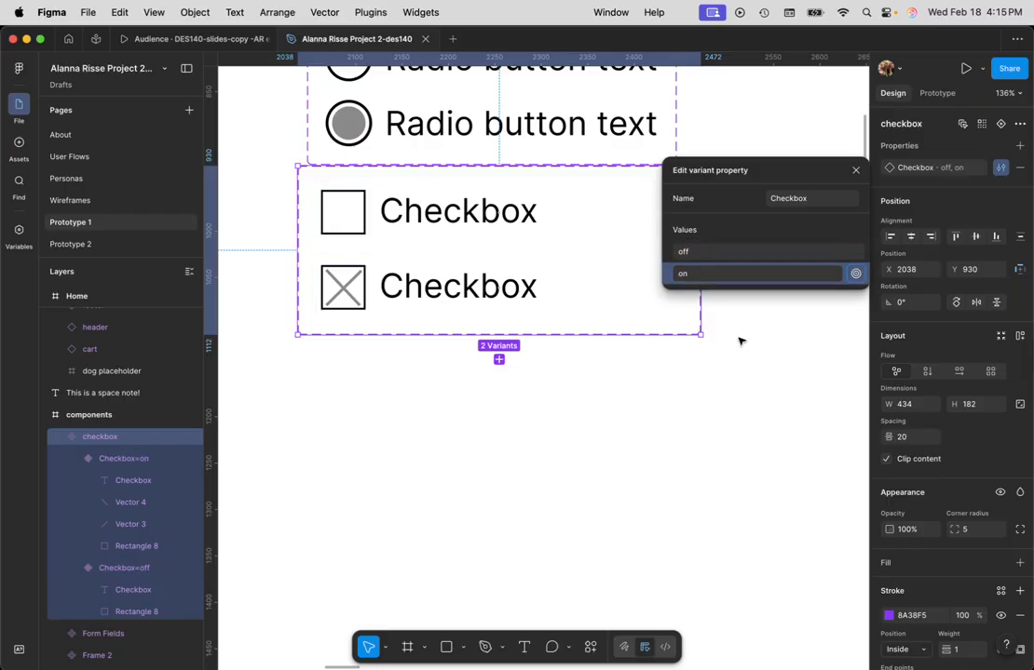
click(856, 175)
click(729, 375)
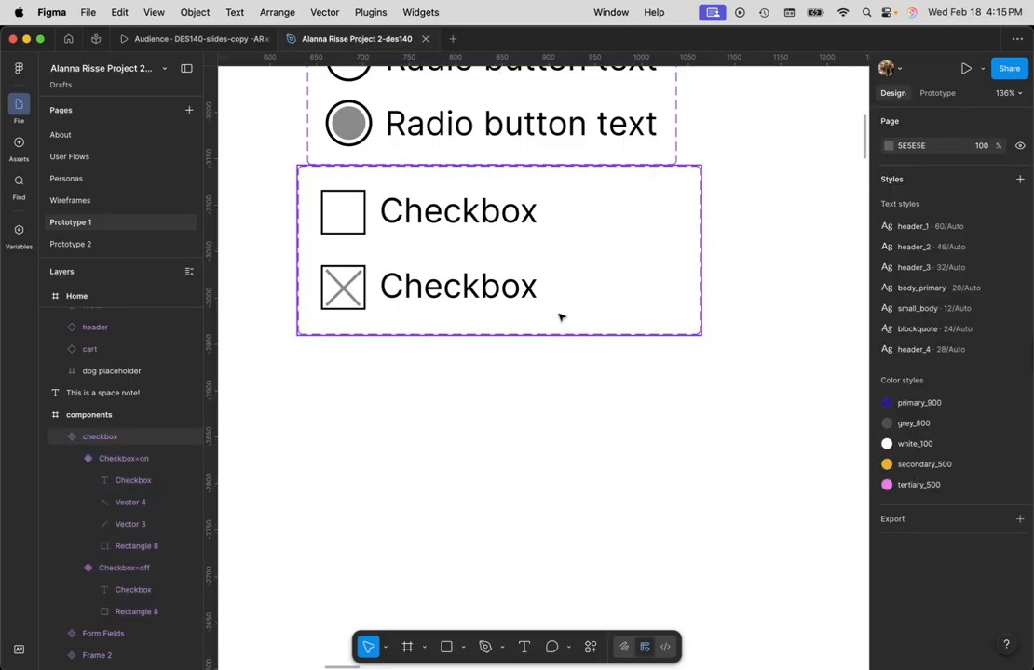
- Move the checkbox component set down to leave a gap below the radio component and align their left edges
scroll(558, 317, up, 2)
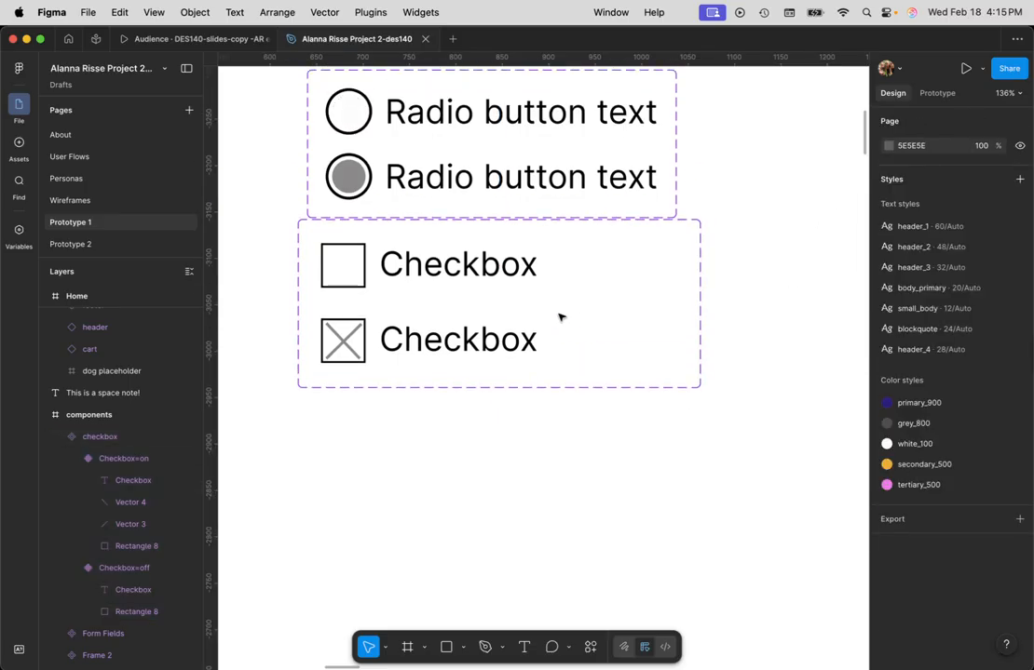
click(104, 436)
drag(549, 233, 559, 282)
click(727, 255)
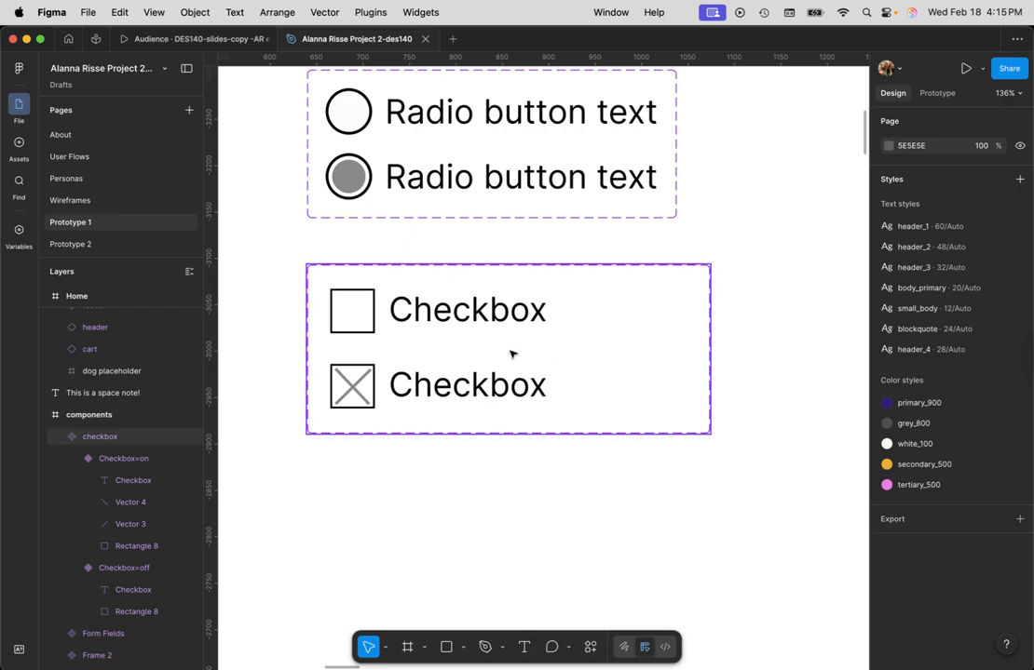
- Give the off variant an On tap interaction that changes to Checkbox on with a Dissolve animation
double_click(513, 317)
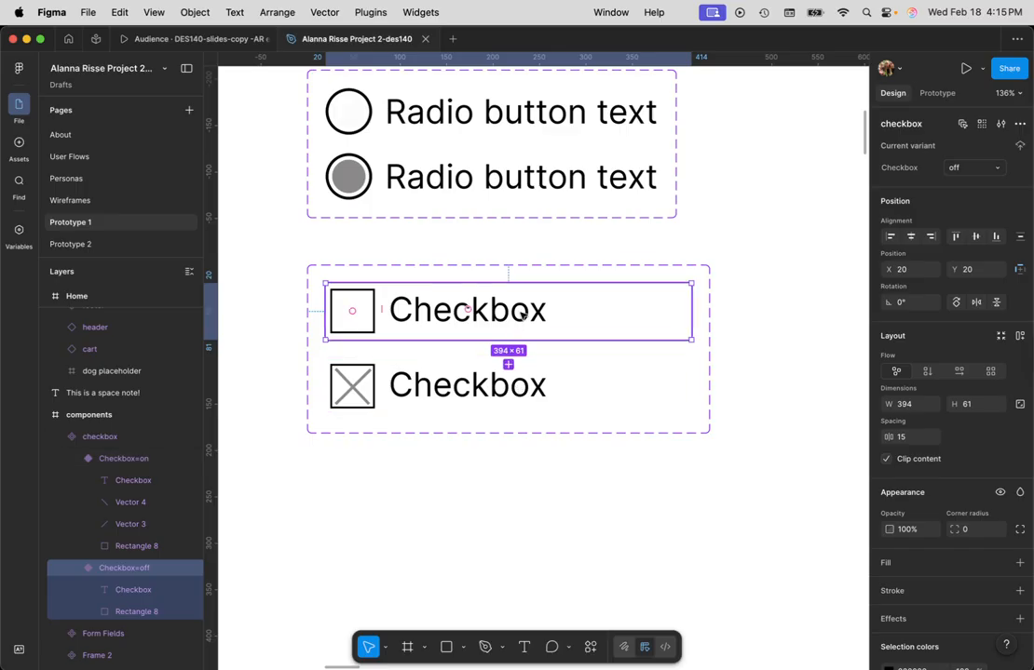
click(938, 94)
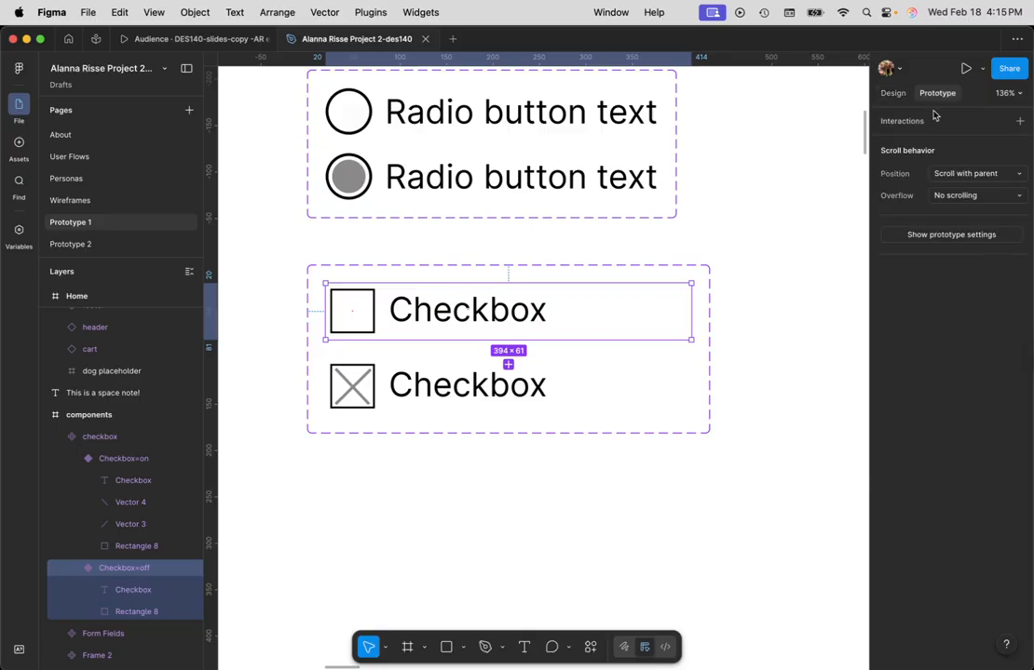
click(1018, 122)
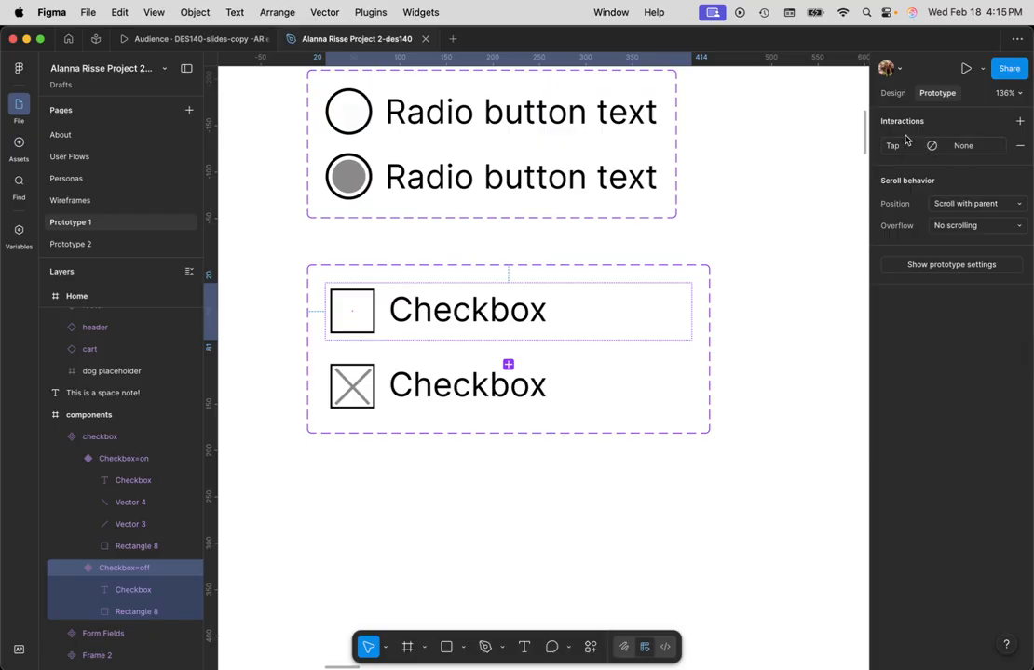
click(969, 151)
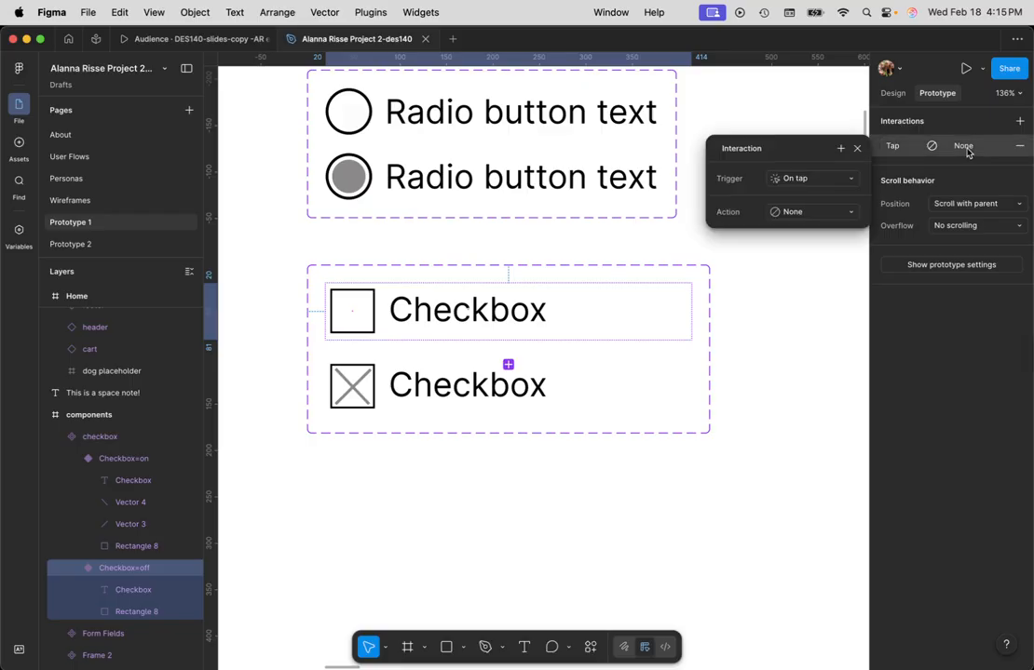
click(803, 211)
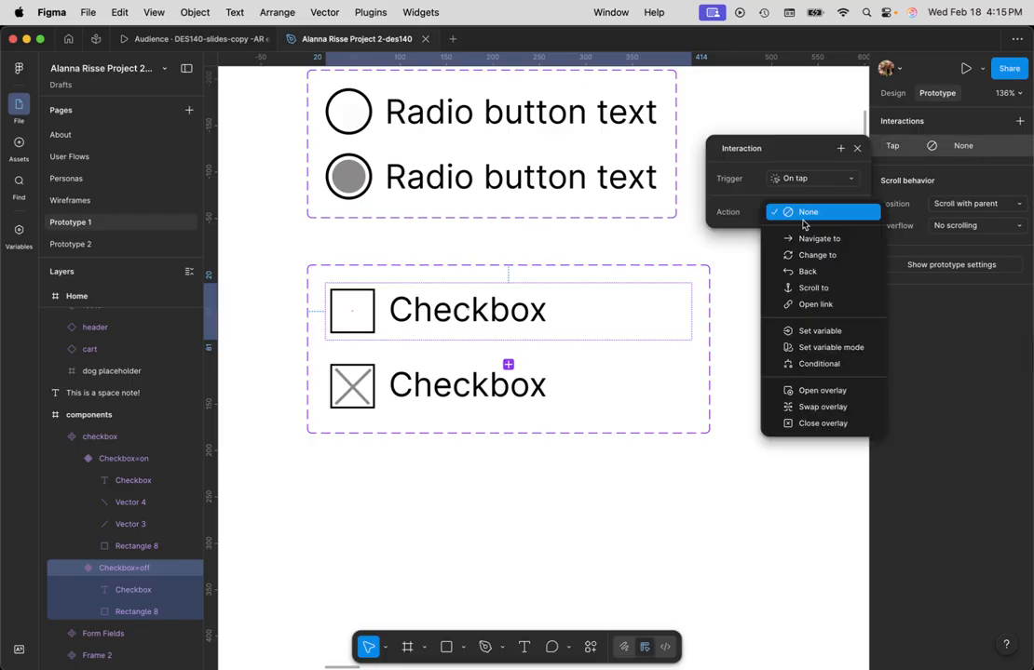
click(814, 255)
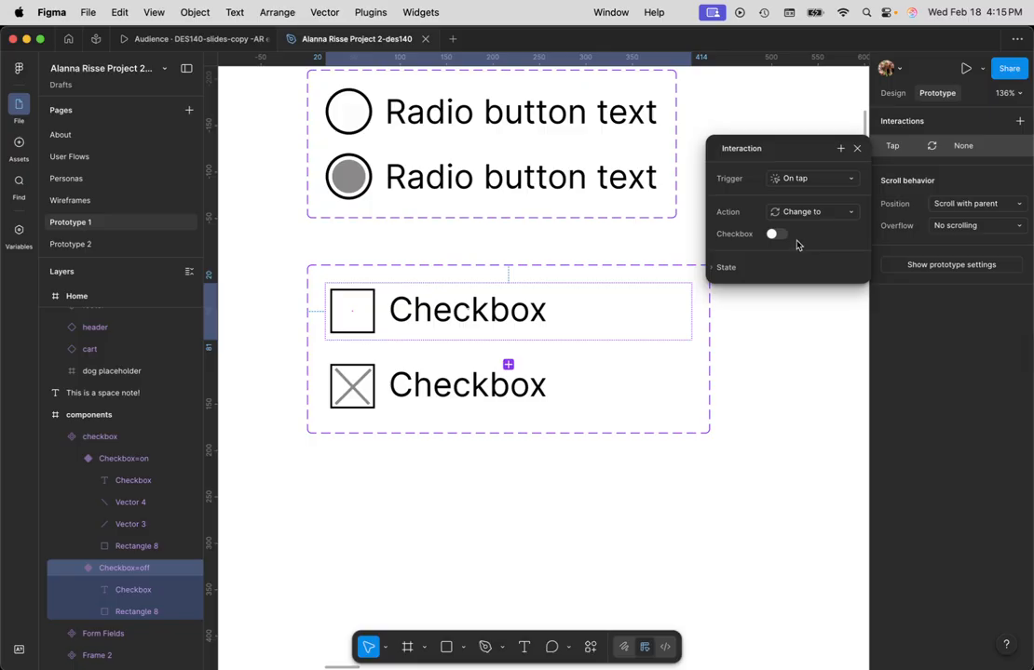
click(777, 234)
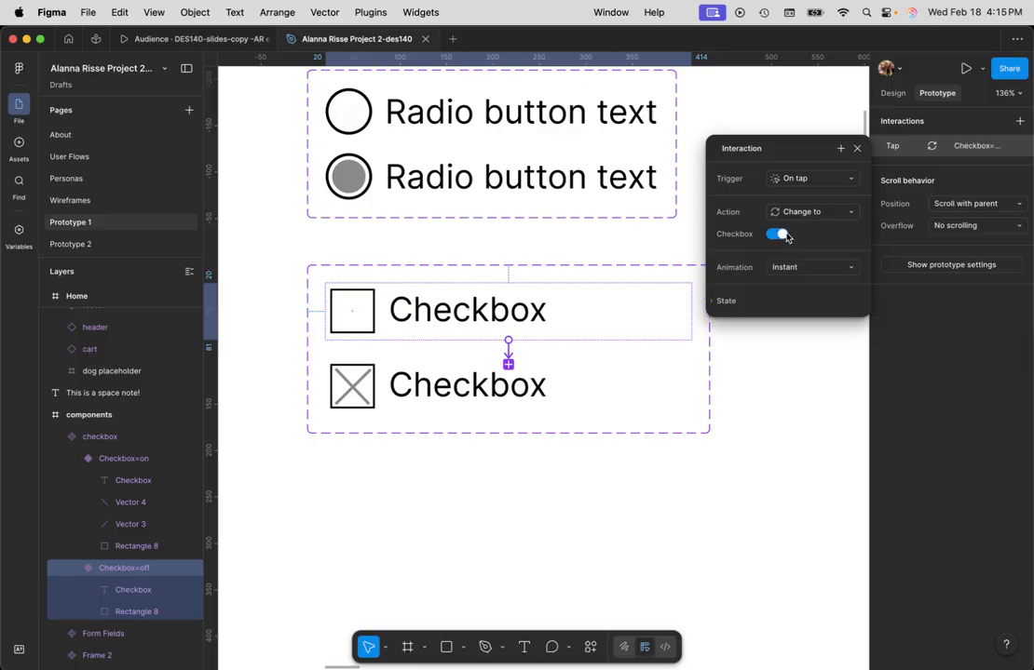
click(812, 269)
click(811, 286)
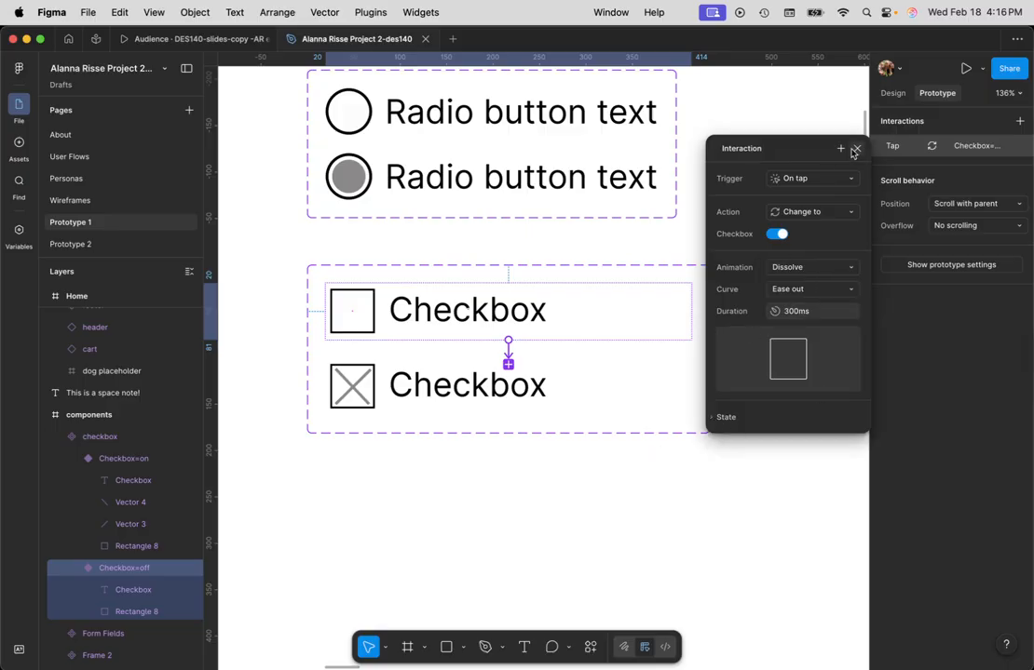
click(855, 151)
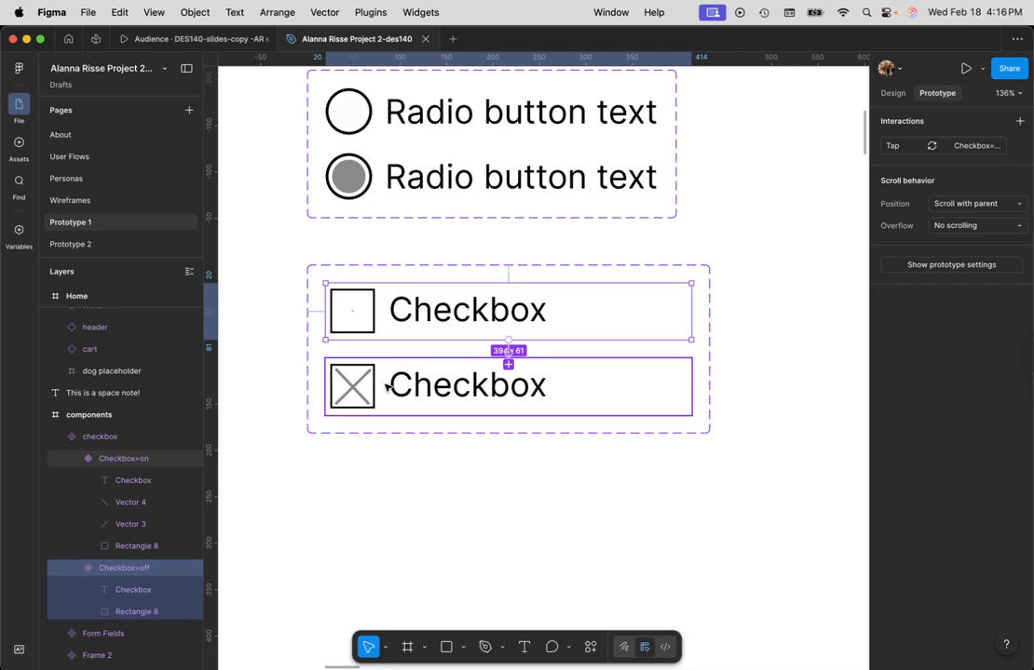
- Give the on variant an On tap interaction that changes to Checkbox off with a Dissolve animation
click(479, 368)
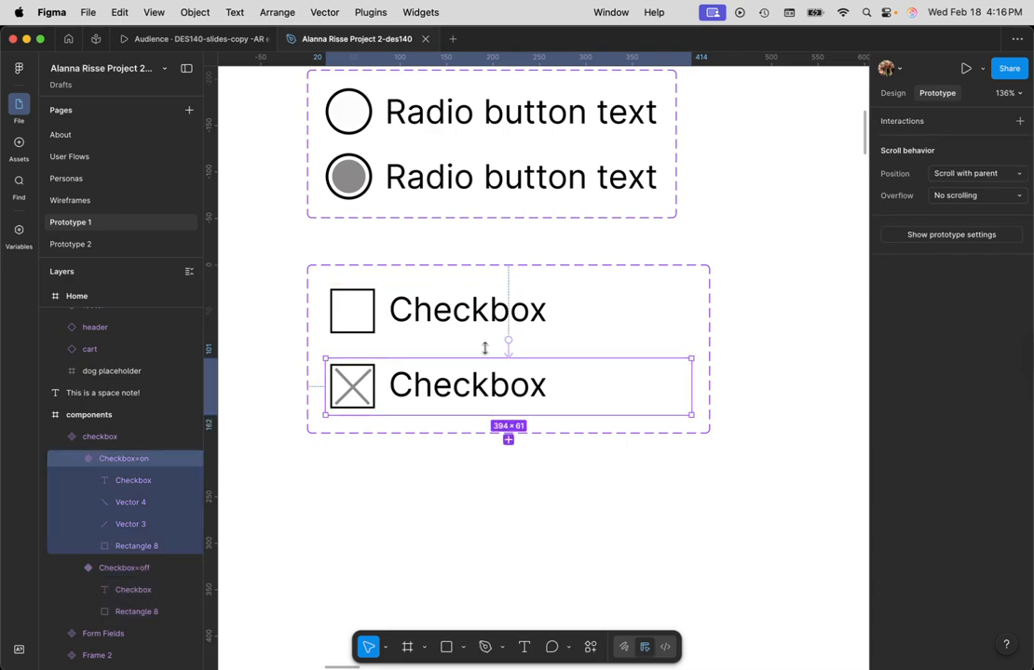
click(1019, 122)
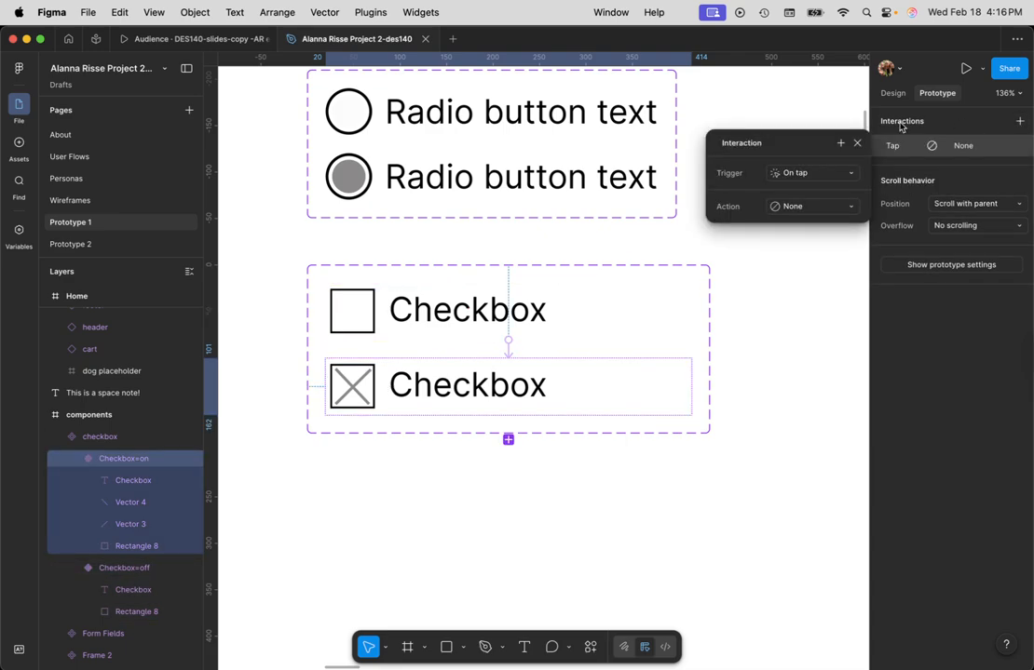
click(821, 209)
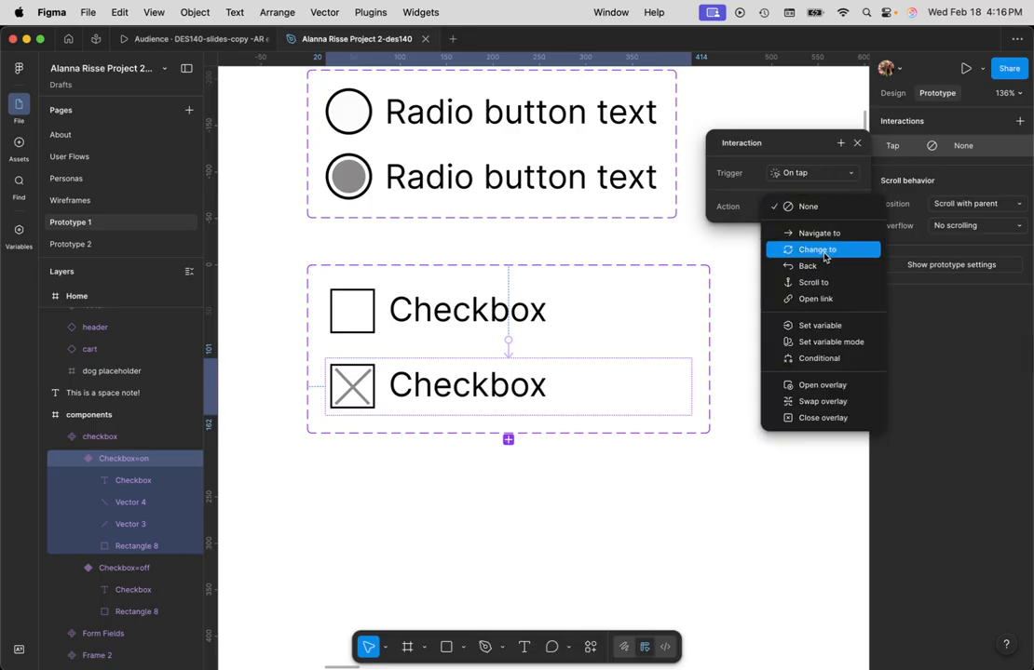
click(818, 250)
click(775, 229)
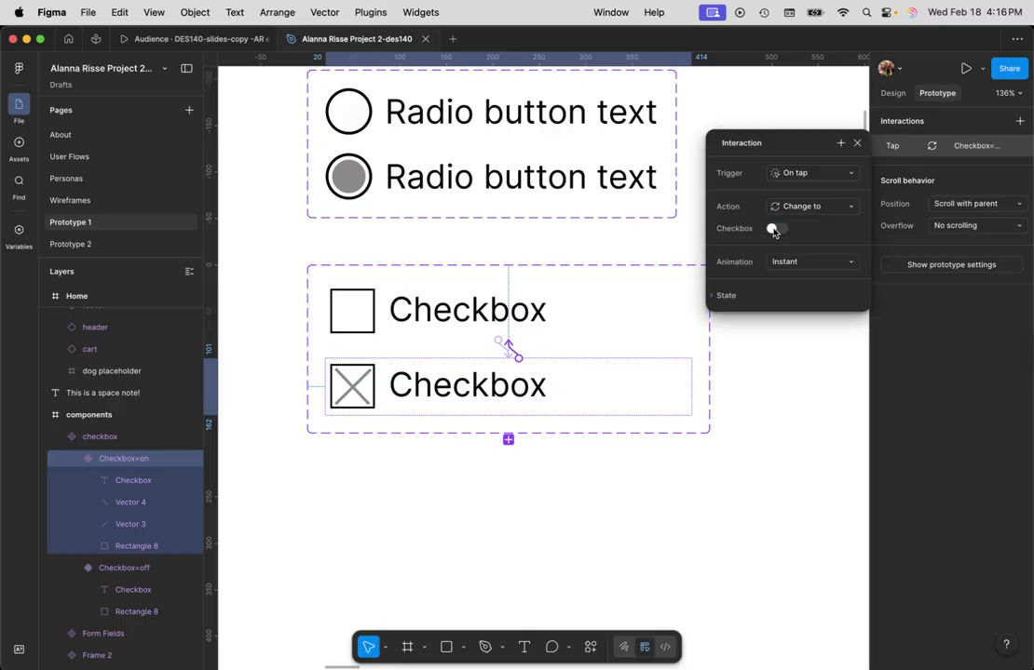
click(807, 265)
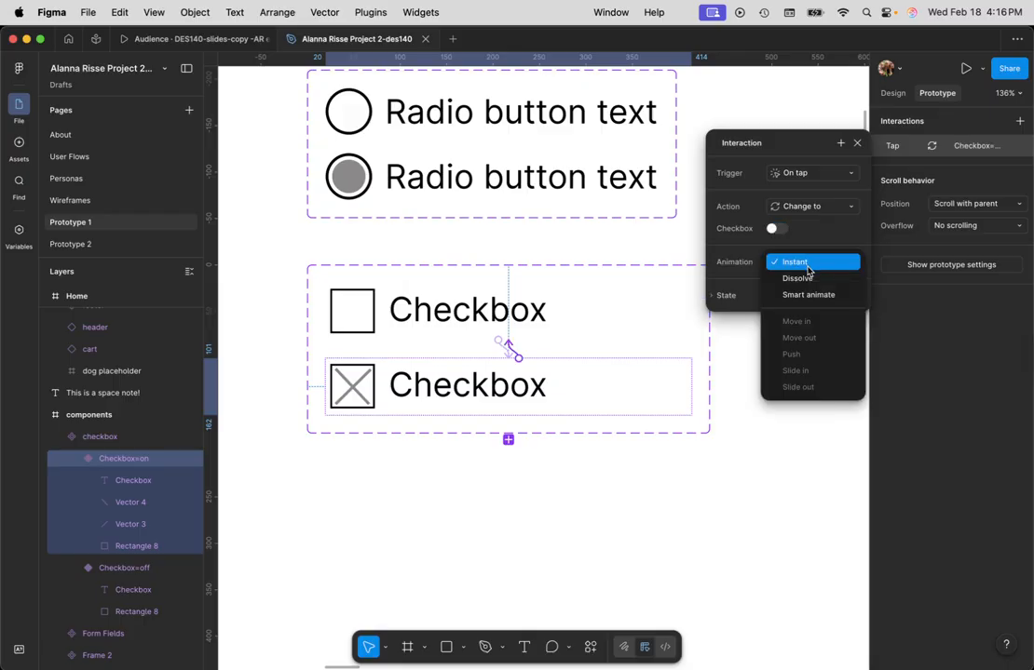
click(808, 279)
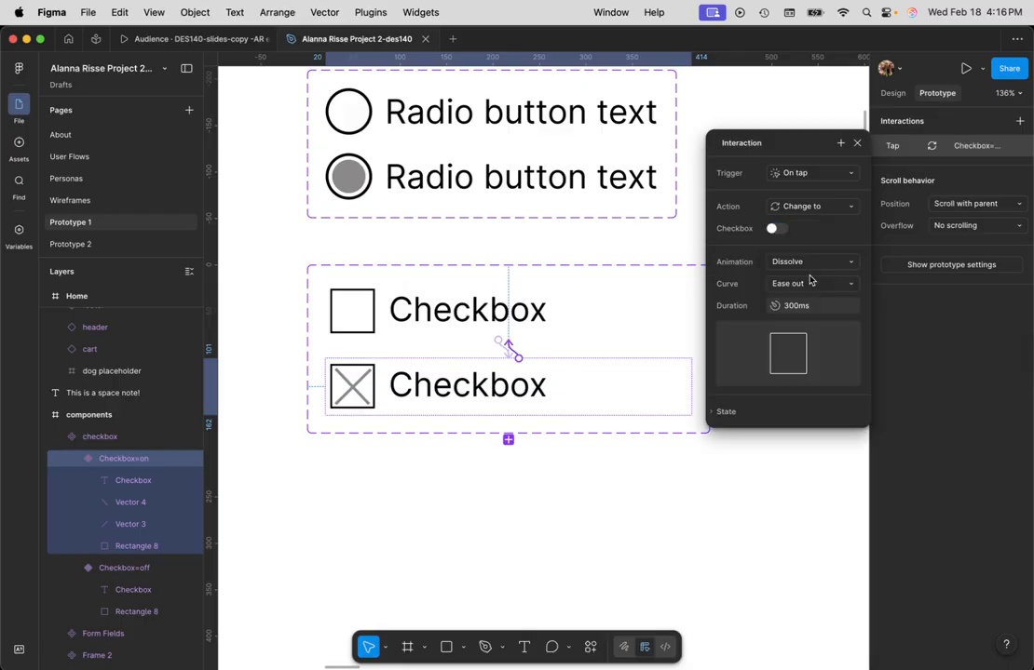
- Place an instance of the off checkbox variant in the empty area of the test frame
click(810, 456)
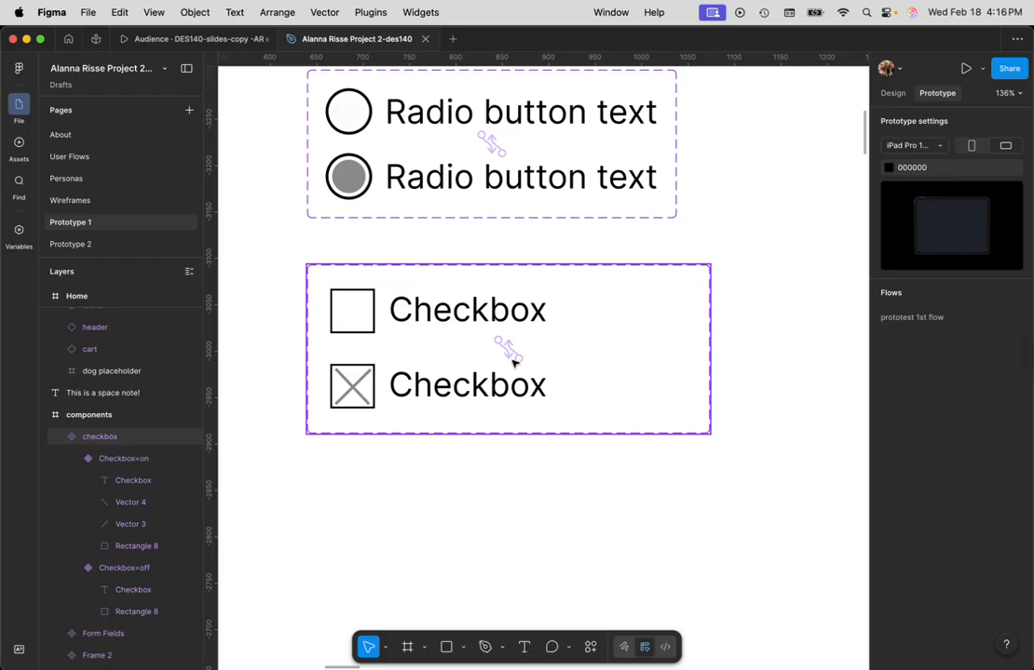
scroll(518, 413, down, 5)
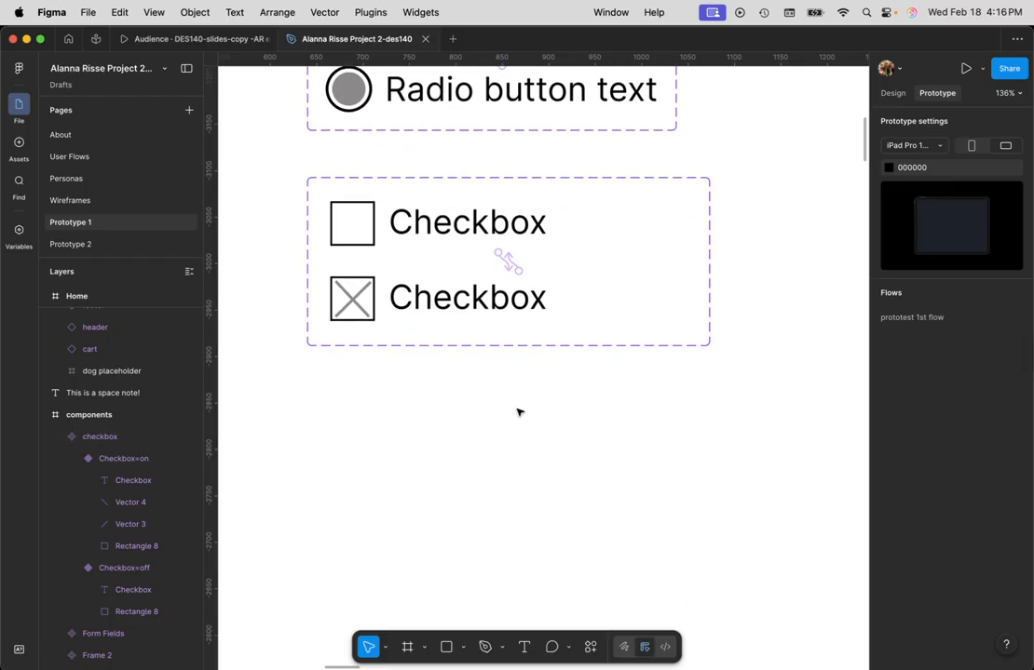
scroll(519, 410, down, 10)
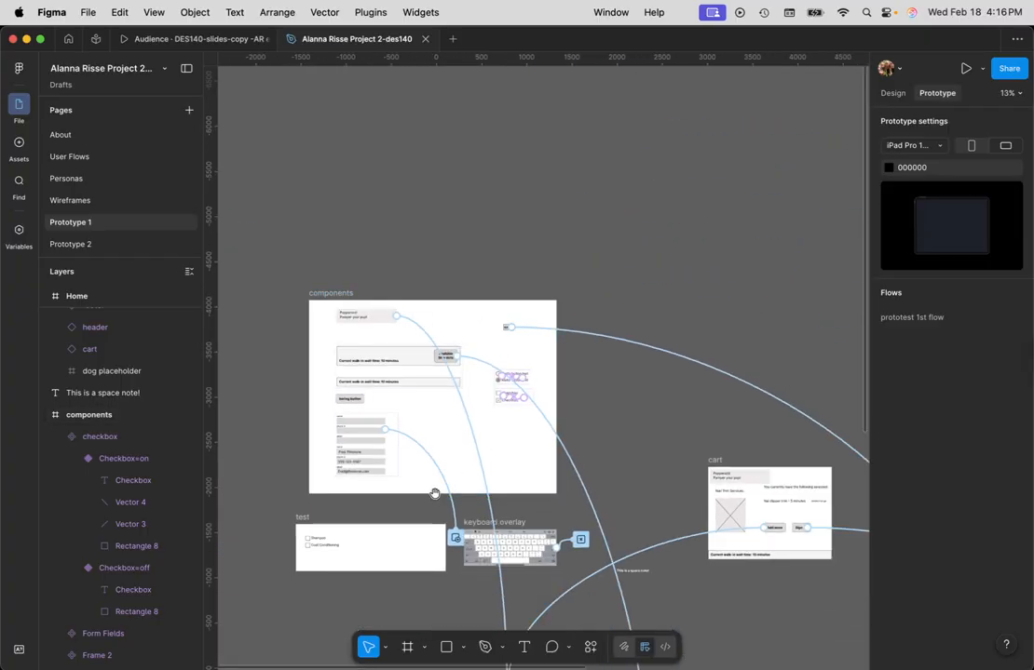
scroll(434, 492, down, 5)
scroll(434, 491, left, 5)
click(617, 298)
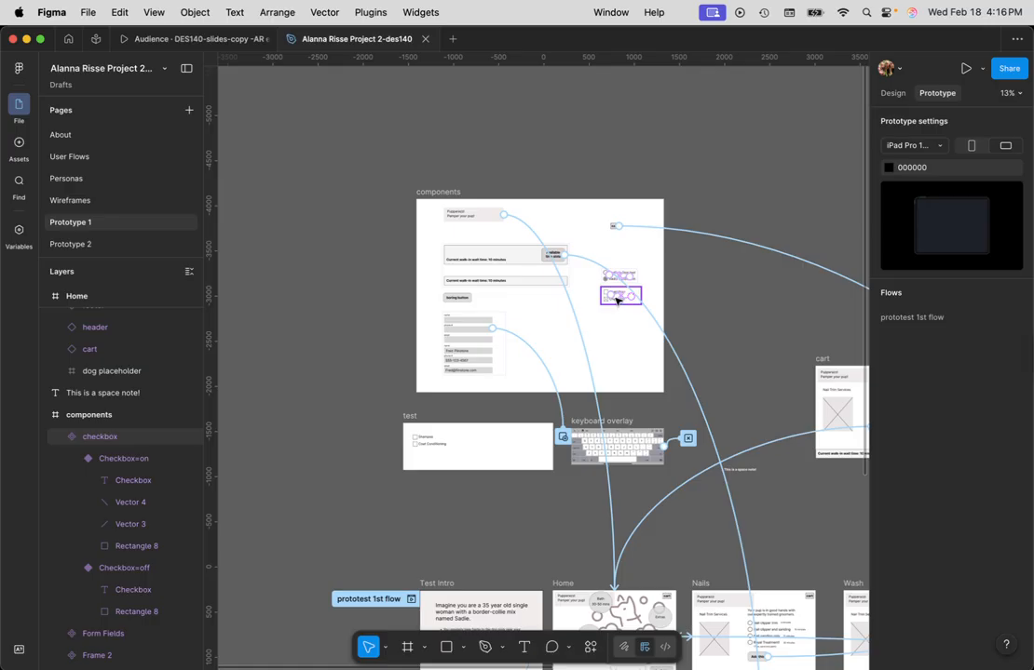
click(616, 300)
scroll(610, 328, up, 5)
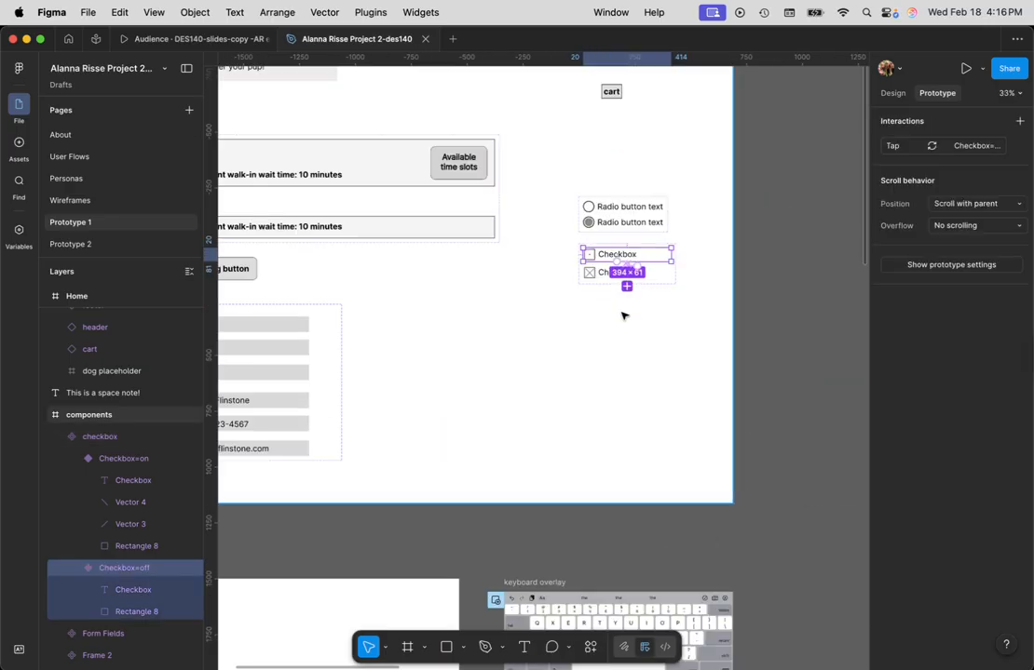
click(889, 92)
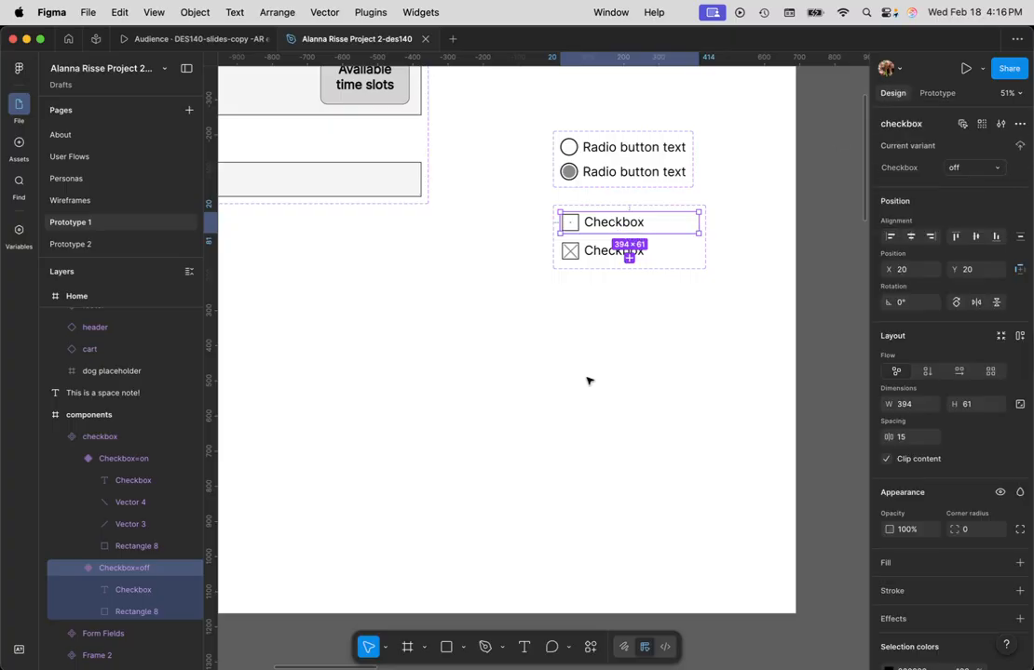
scroll(503, 445, down, 5)
scroll(400, 464, down, 2)
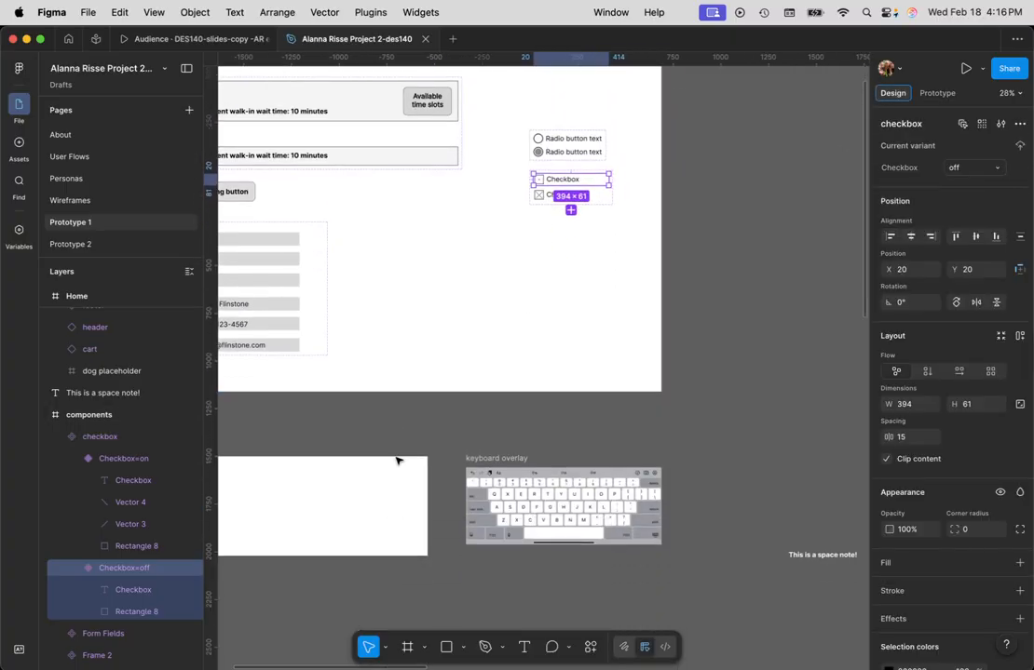
click(549, 282)
click(606, 191)
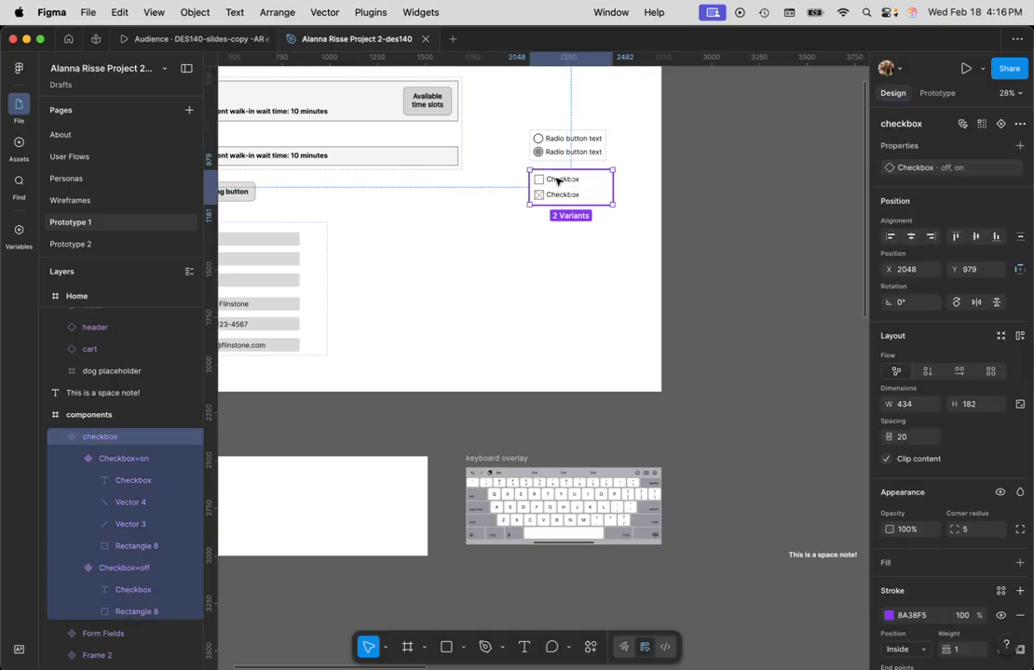
click(557, 182)
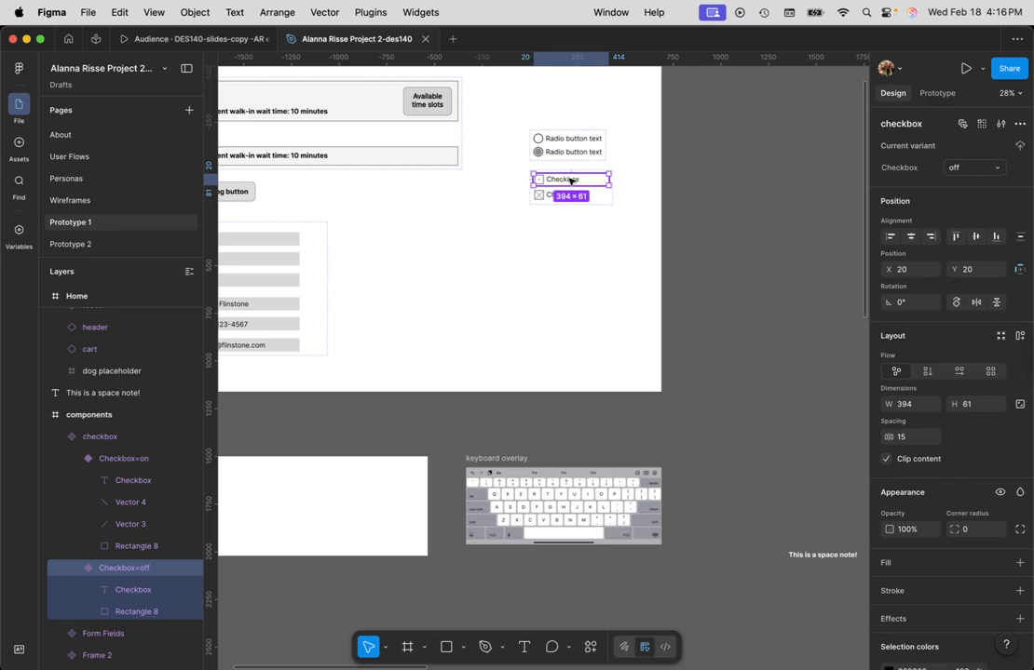
drag(570, 181, 289, 512)
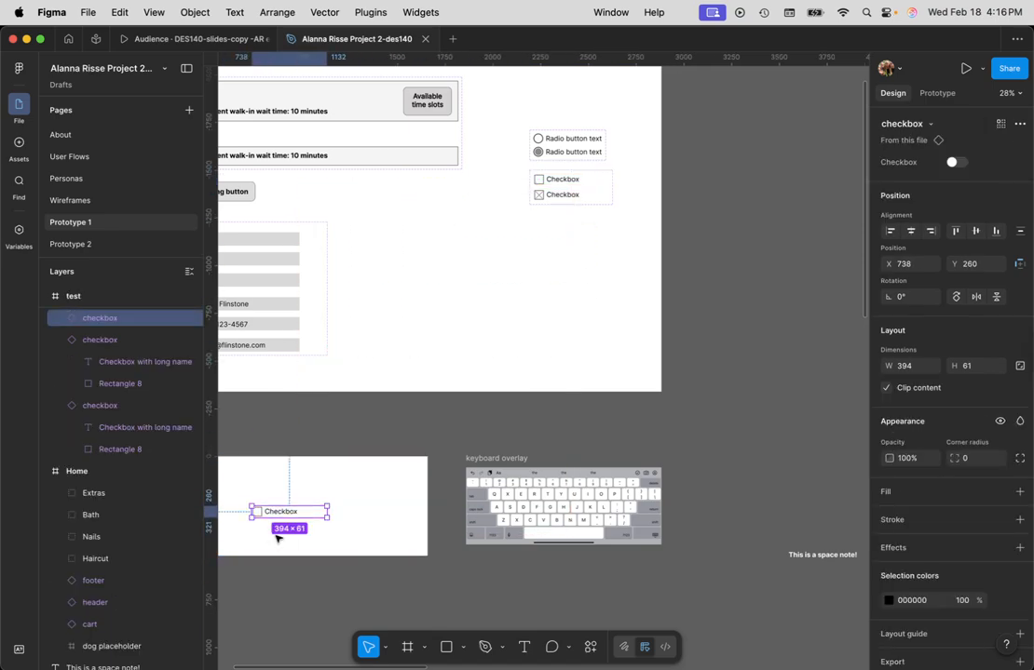
- Move the new checkbox instance up within the test frame and duplicate it directly below, left edges aligned
click(273, 536)
scroll(272, 534, up, 2)
scroll(284, 561, up, 10)
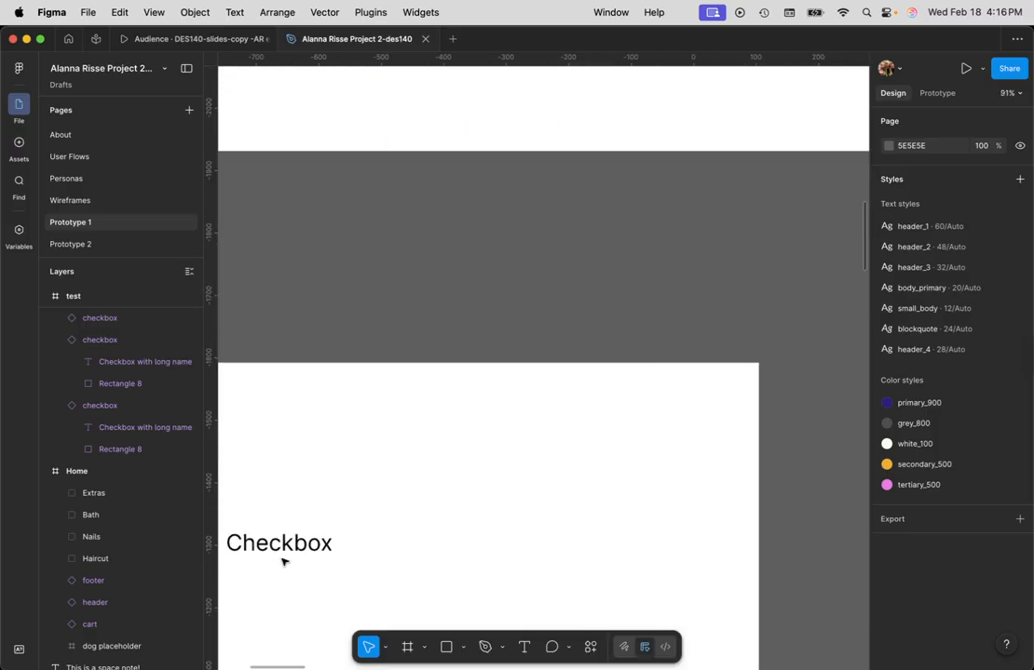
click(287, 563)
key(space)
drag(275, 604, 475, 466)
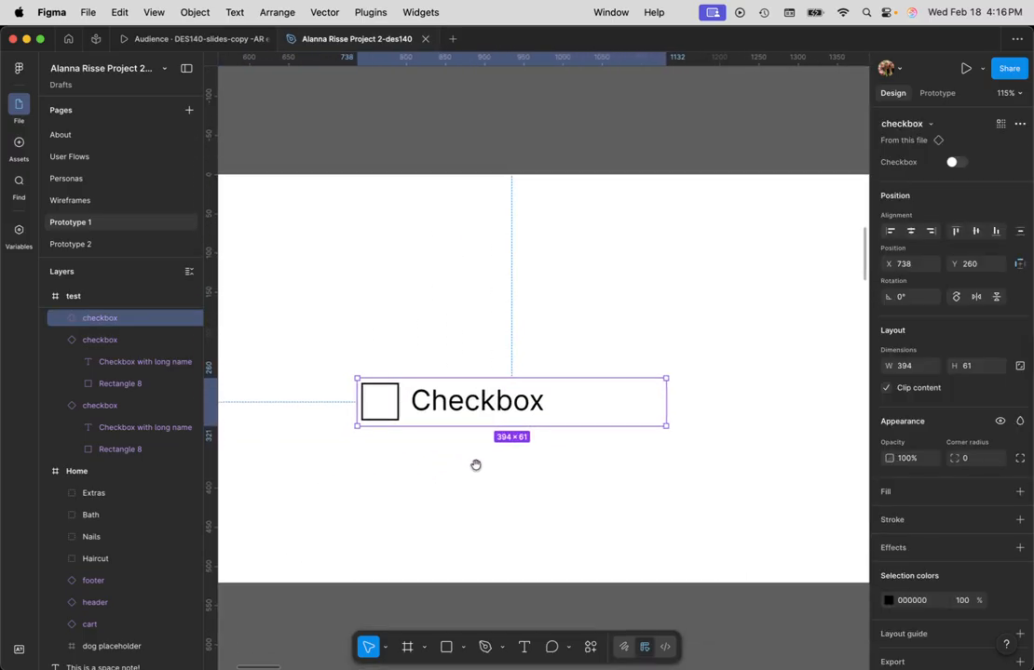
drag(473, 402, 478, 346)
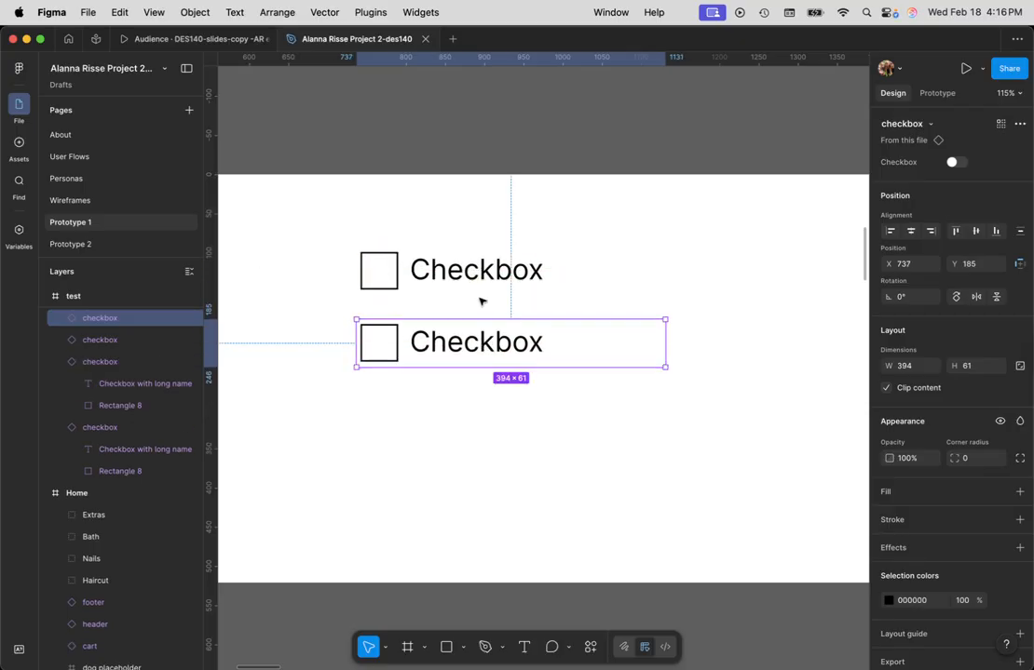
- Relabel the upper checkbox instance "whales" and the lower one "sharks"
click(501, 277)
double_click(503, 274)
double_click(503, 272)
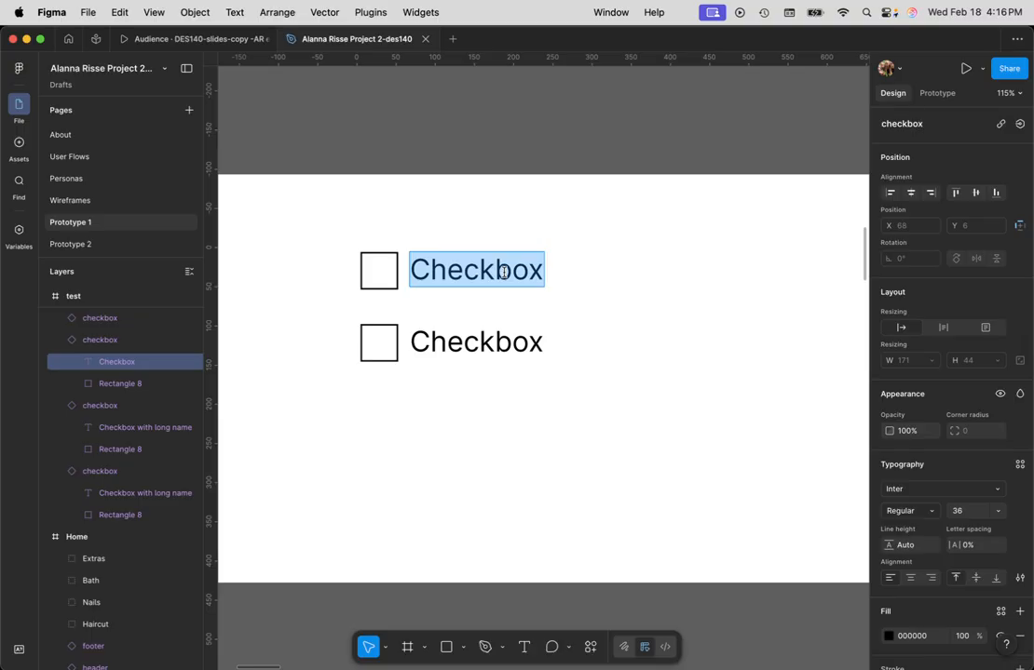
text(whales)
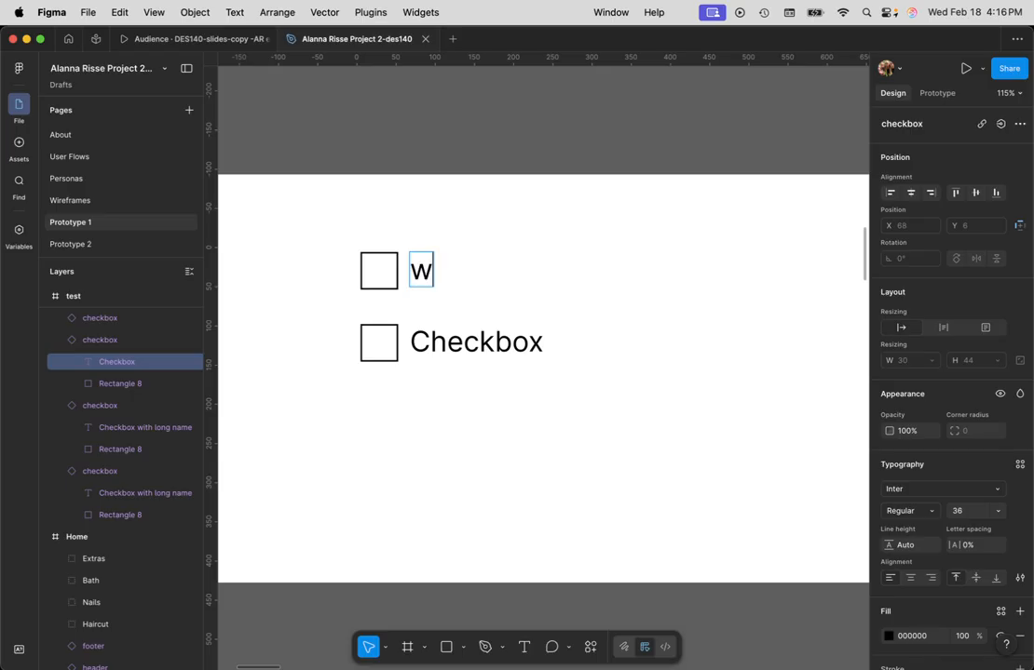
double_click(496, 341)
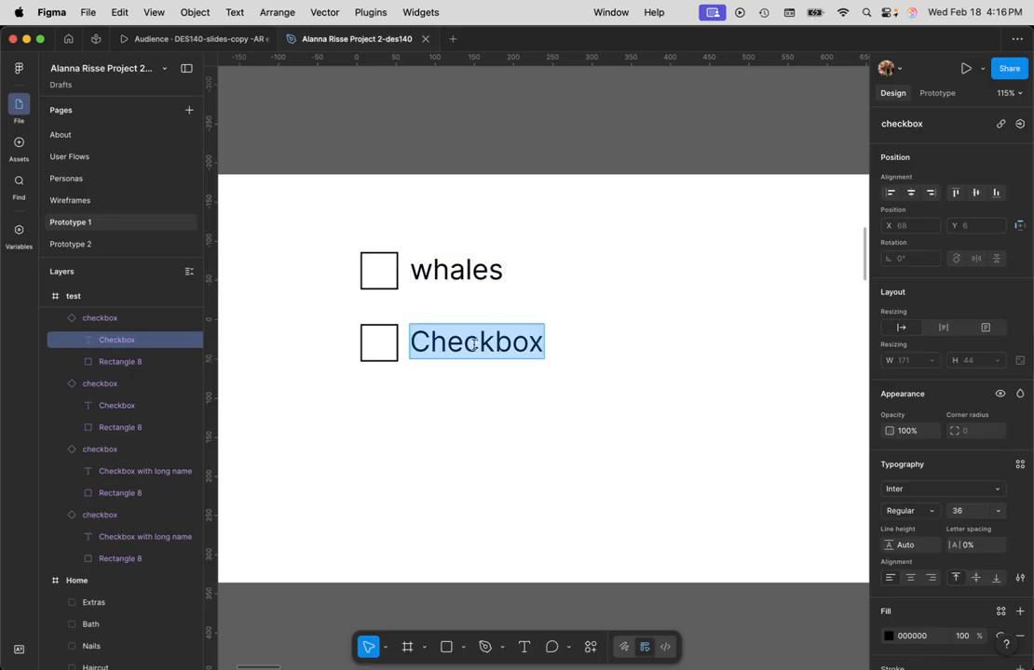
text(sharks)
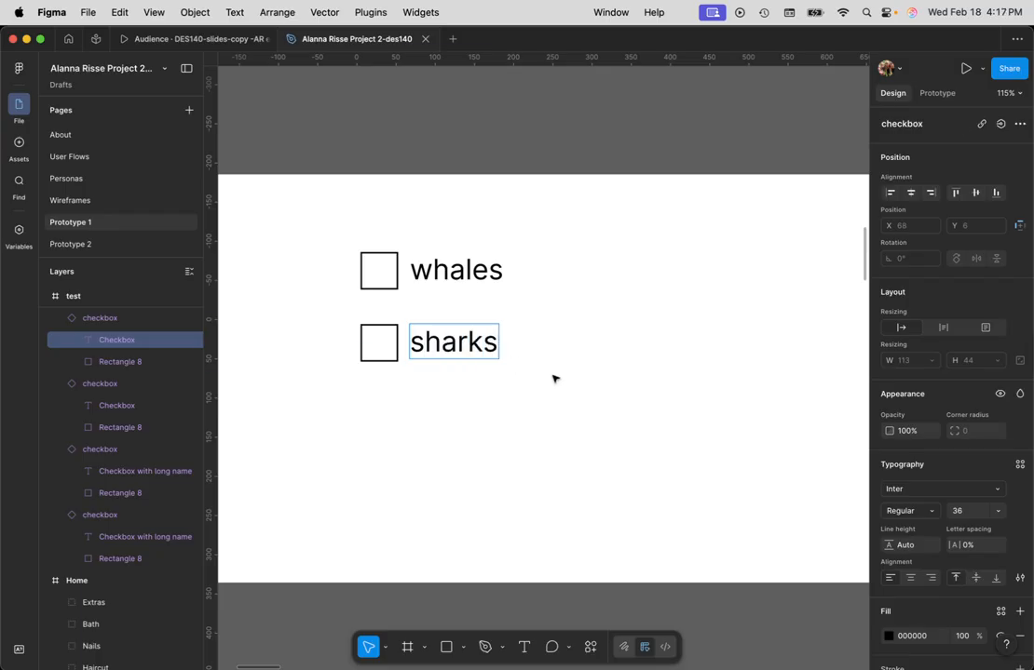
- Delete the old Shampoo and Coat Conditioning checkboxes from the test frame
click(422, 426)
drag(422, 427, 843, 463)
drag(433, 475, 273, 272)
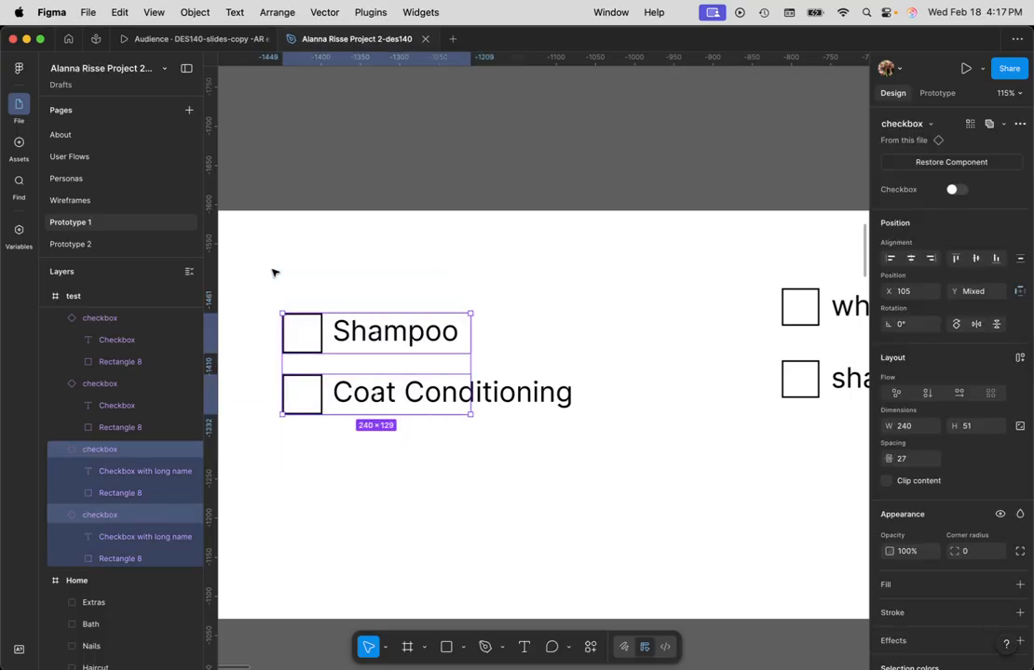
key(Delete)
key(super+z)
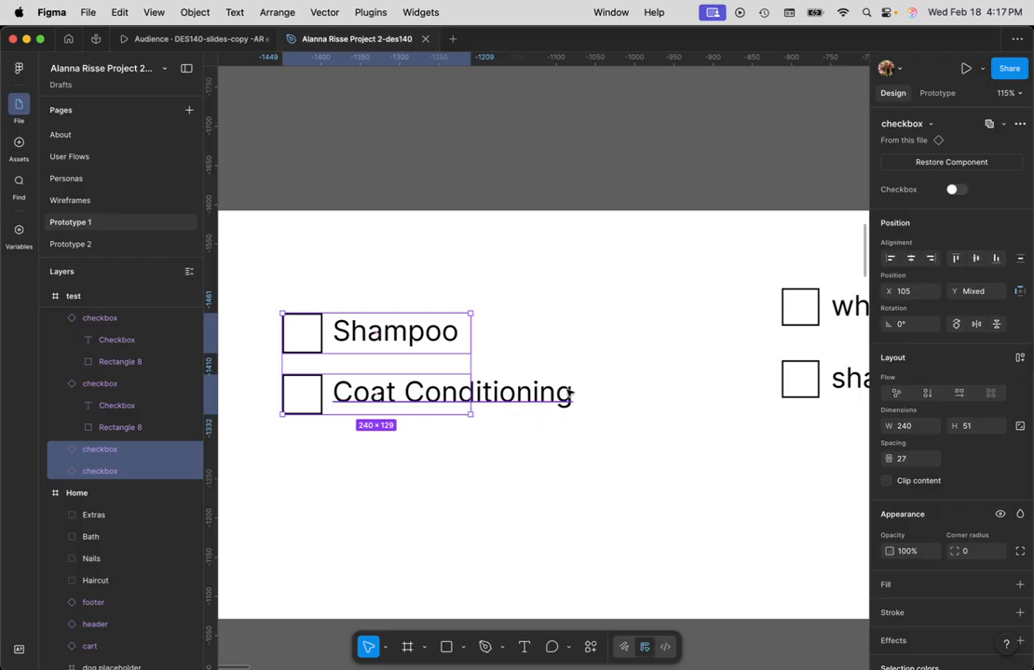
click(516, 498)
drag(522, 504, 242, 287)
key(Delete)
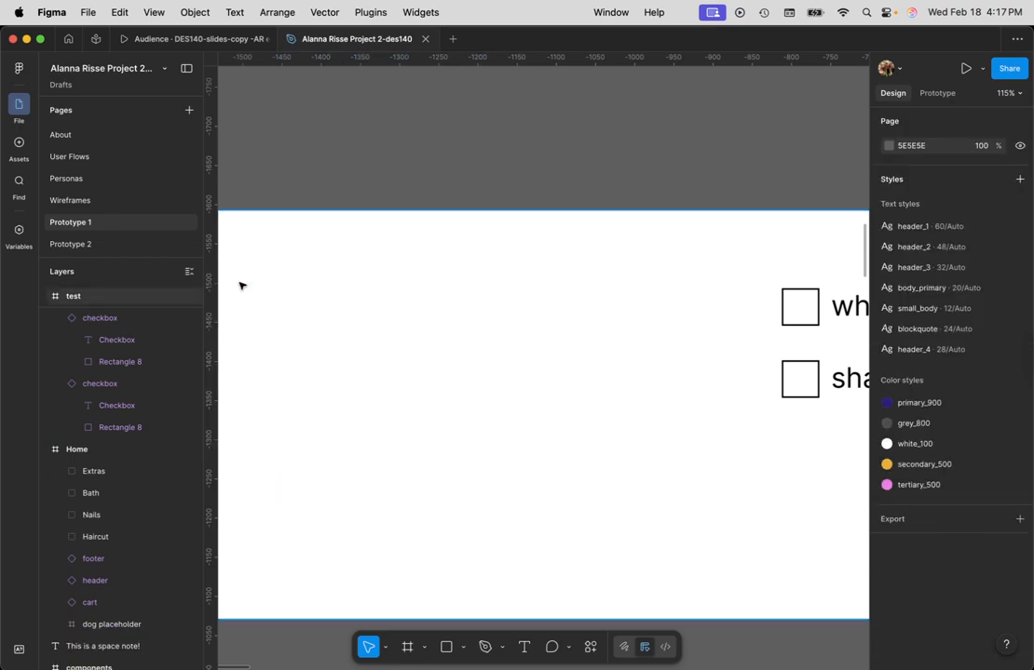
- Move the whales and sharks checkboxes together to the left part of the test frame, at about X 83
scroll(495, 417, down, 3)
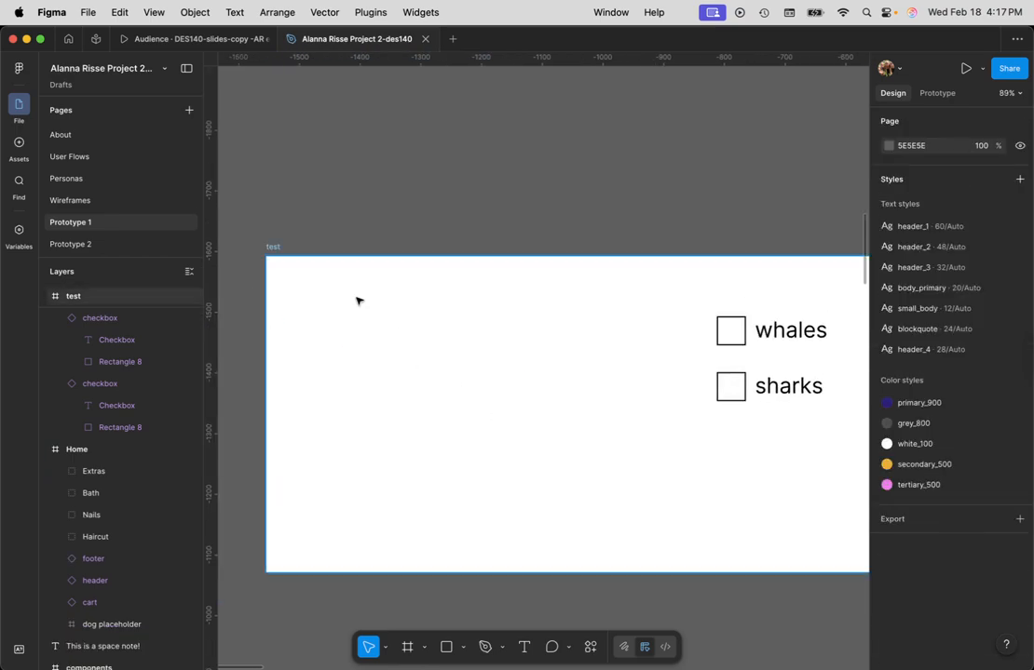
click(274, 250)
drag(600, 444, 607, 470)
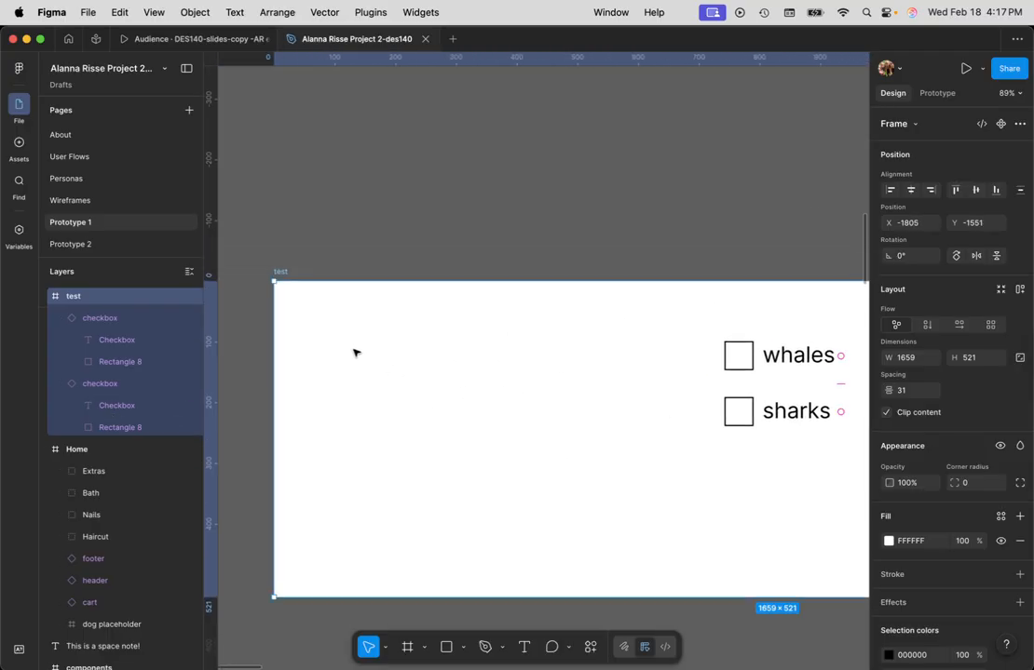
click(619, 364)
drag(660, 333, 841, 437)
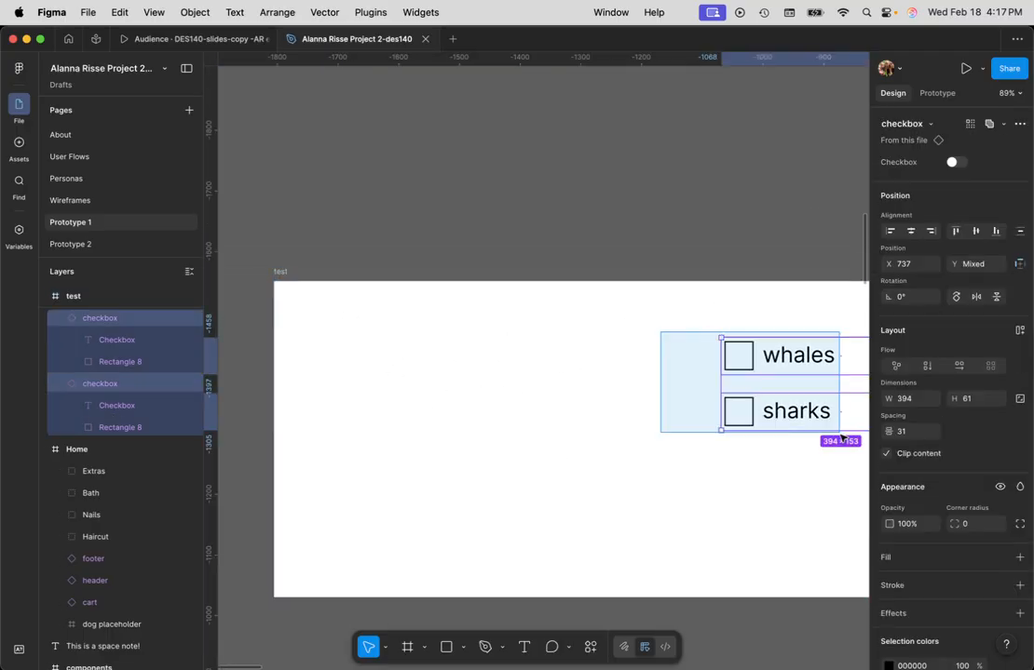
drag(791, 411, 349, 410)
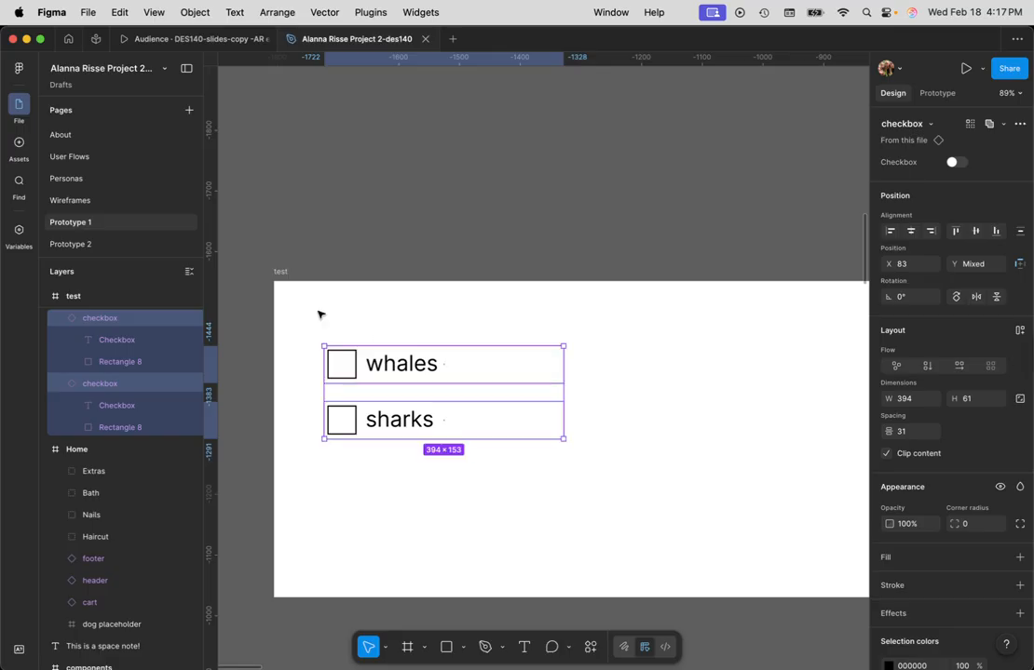
- Preview the test frame at a larger size, test toggling the whales and sharks checkboxes, and close the preview
click(281, 273)
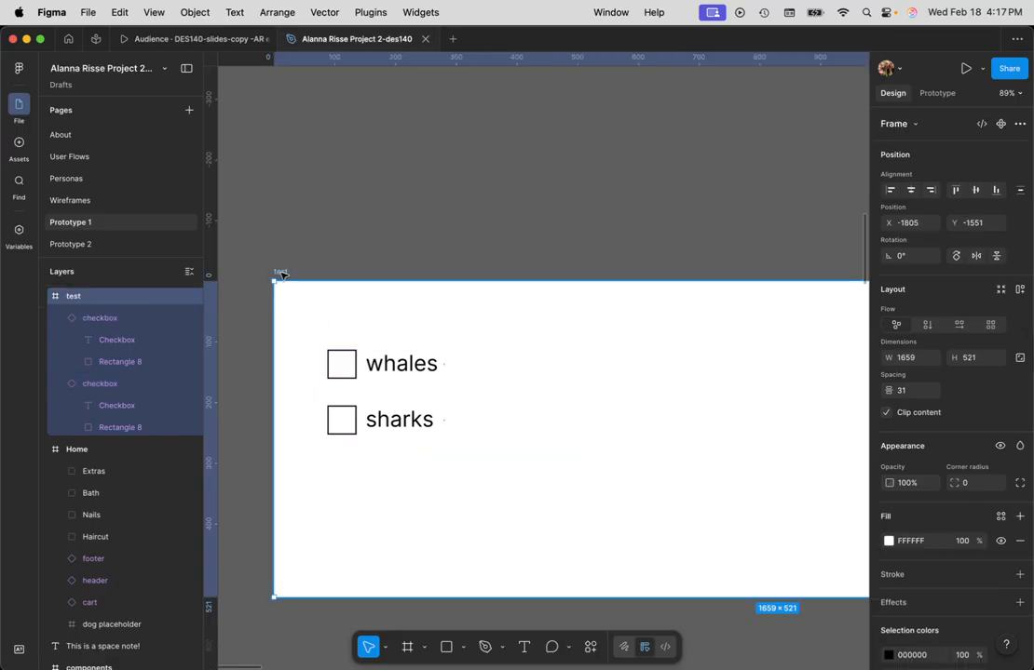
click(983, 71)
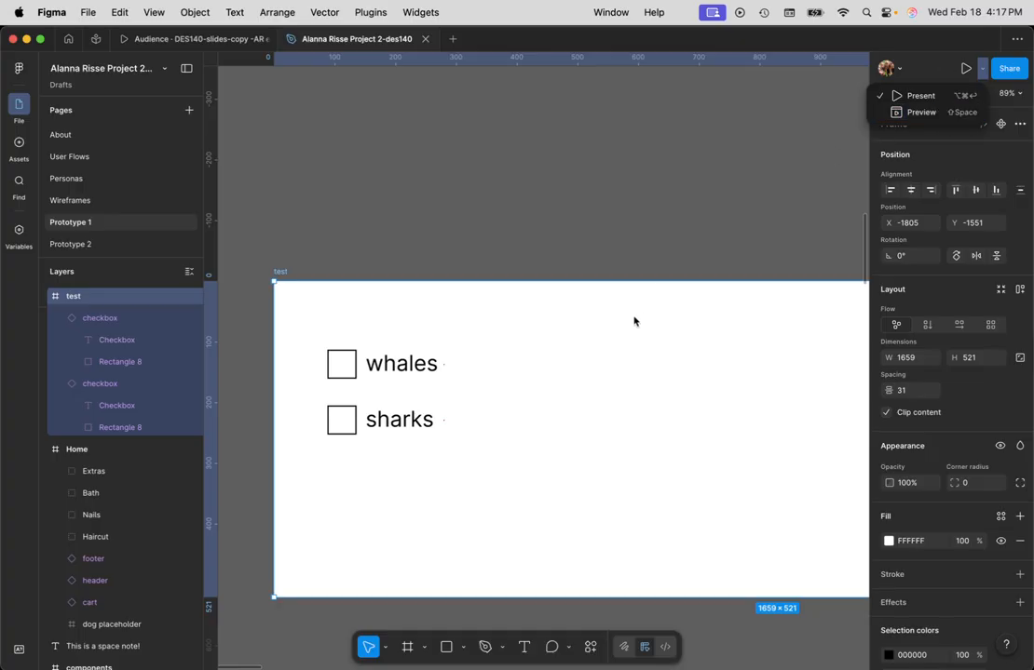
click(555, 372)
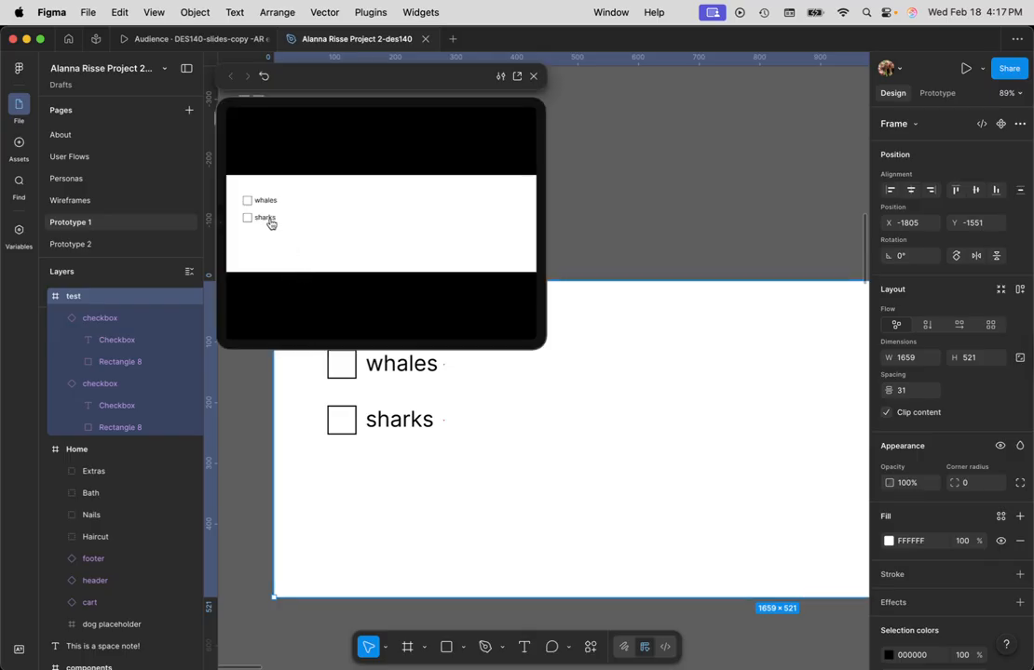
drag(543, 348, 1028, 565)
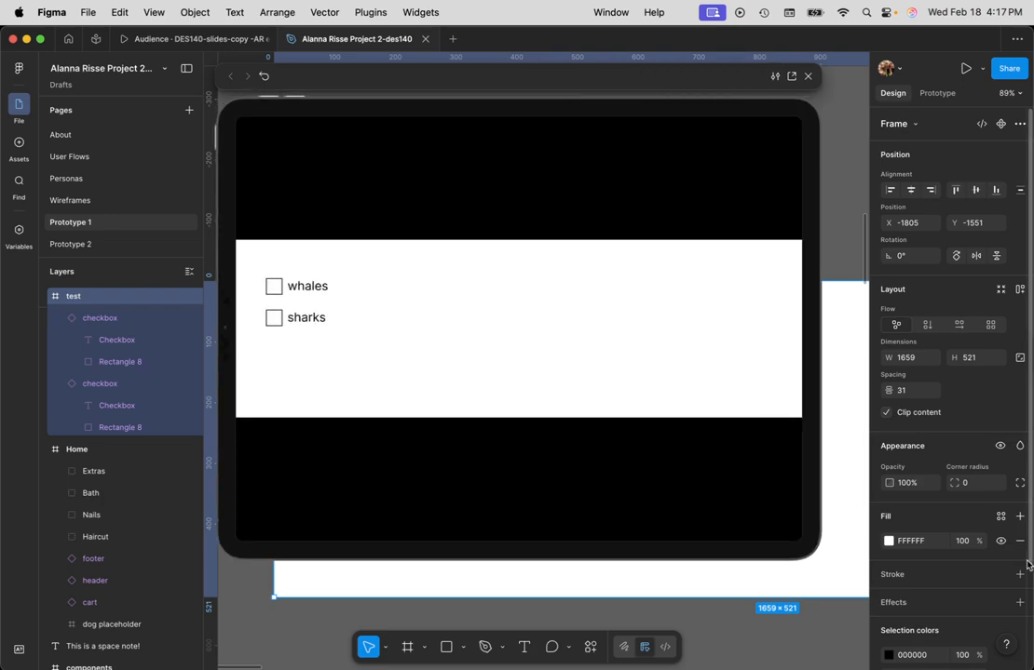
click(315, 290)
click(319, 291)
click(316, 320)
click(316, 320)
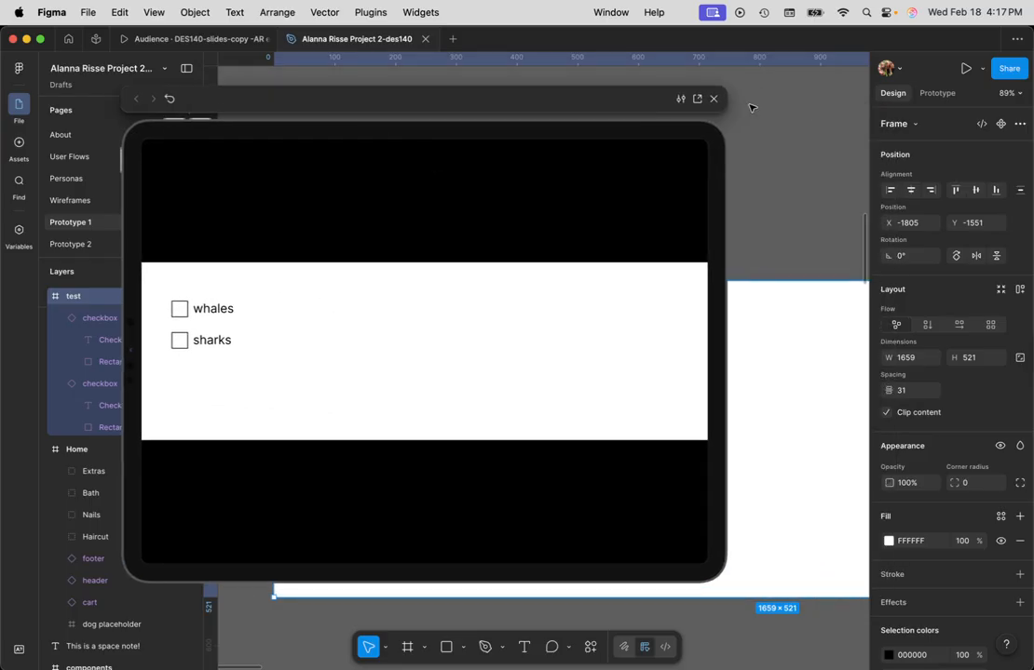
click(717, 100)
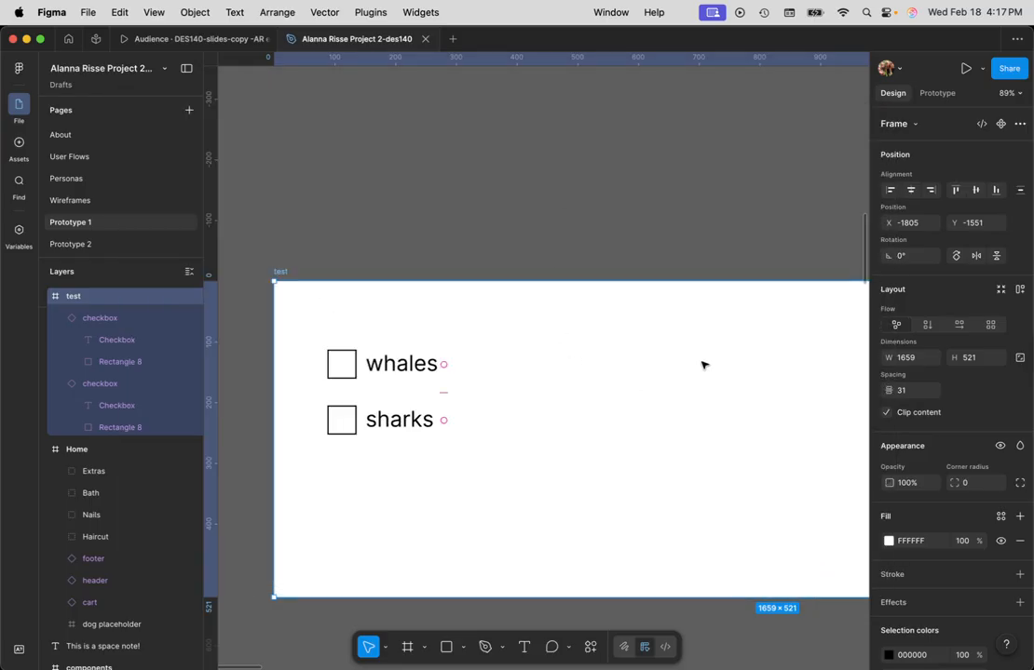